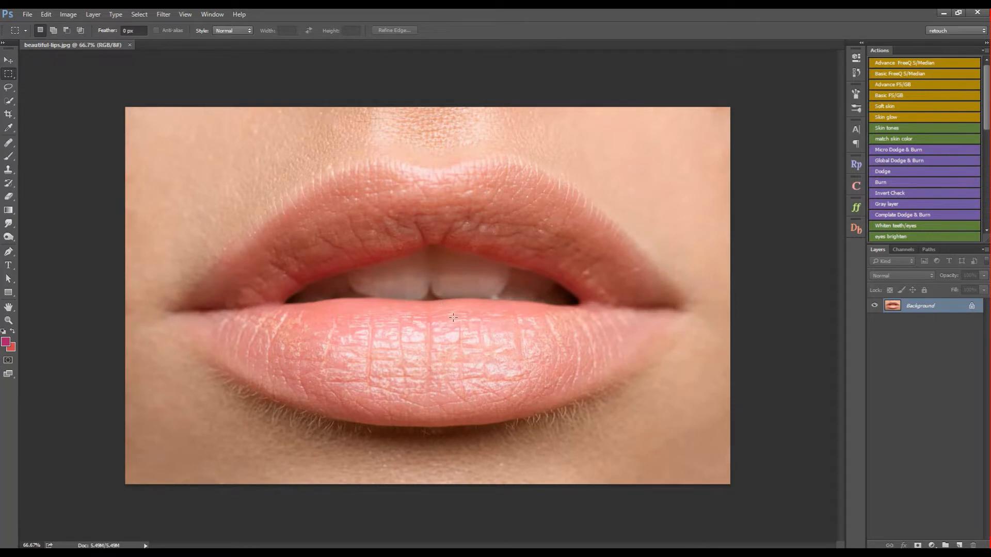
# Add a new empty layer above the lip photo and choose the Healing Brush tool
pyautogui.press('z')
pyautogui.moveTo(478, 343); pyautogui.dragTo(508, 327)
pyautogui.moveTo(508, 365); pyautogui.dragTo(528, 355)
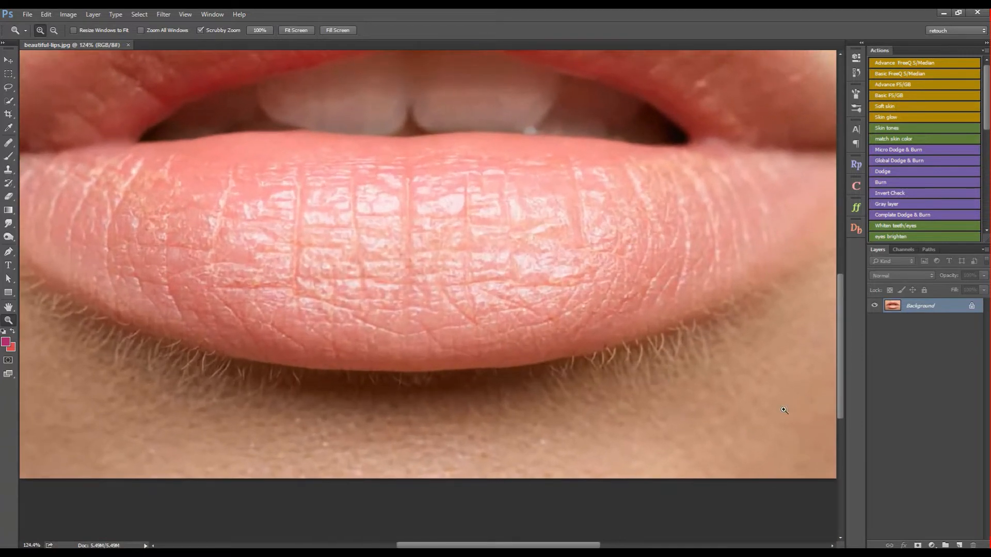
pyautogui.click(960, 545)
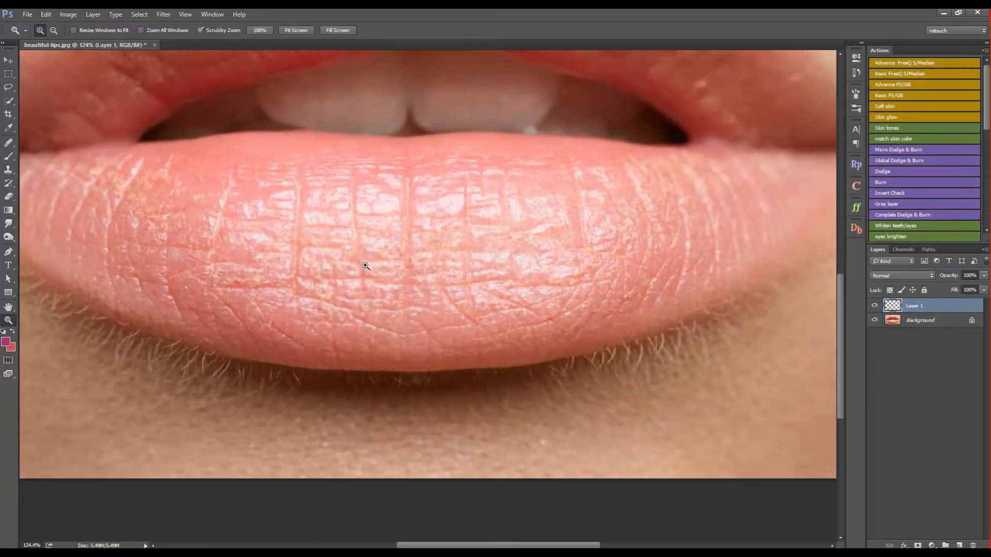
pyautogui.click(13, 145)
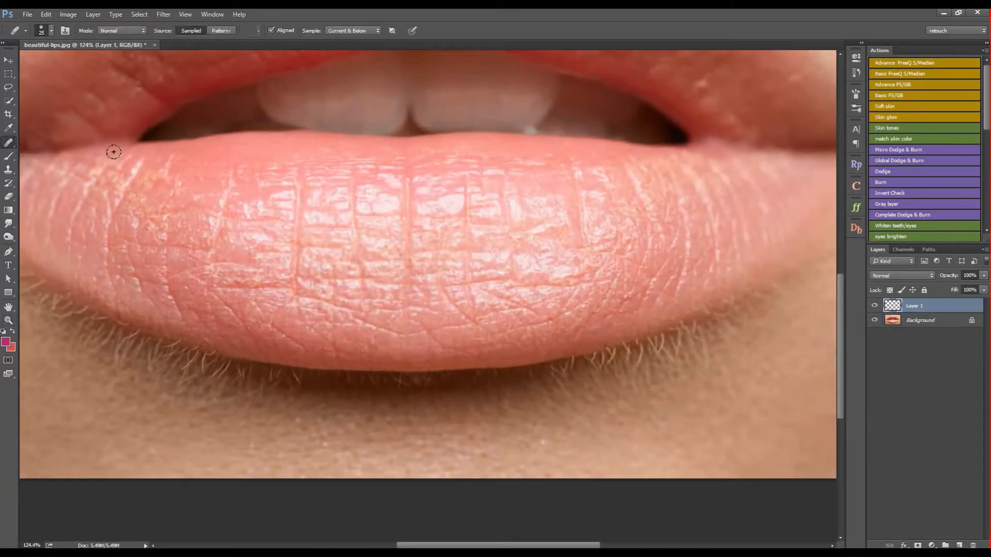
# Heal away the fine hairs along the skin below the left part of the lower lip with a smaller brush
pyautogui.press('[')
pyautogui.keyDown('alt'); pyautogui.click(229, 395); pyautogui.keyUp('alt')
pyautogui.moveTo(244, 376); pyautogui.dragTo(254, 375)
pyautogui.moveTo(255, 372); pyautogui.dragTo(426, 371)
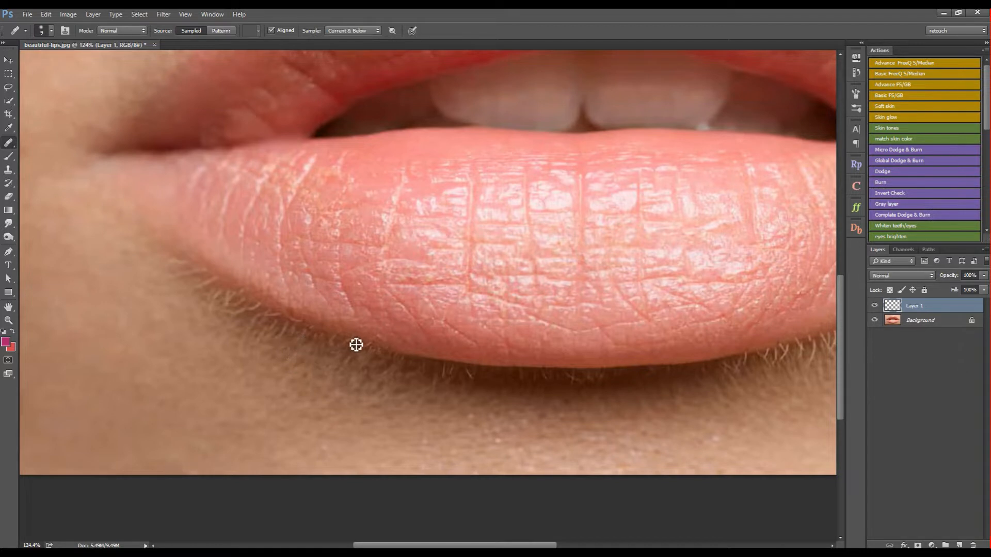
pyautogui.click(342, 357)
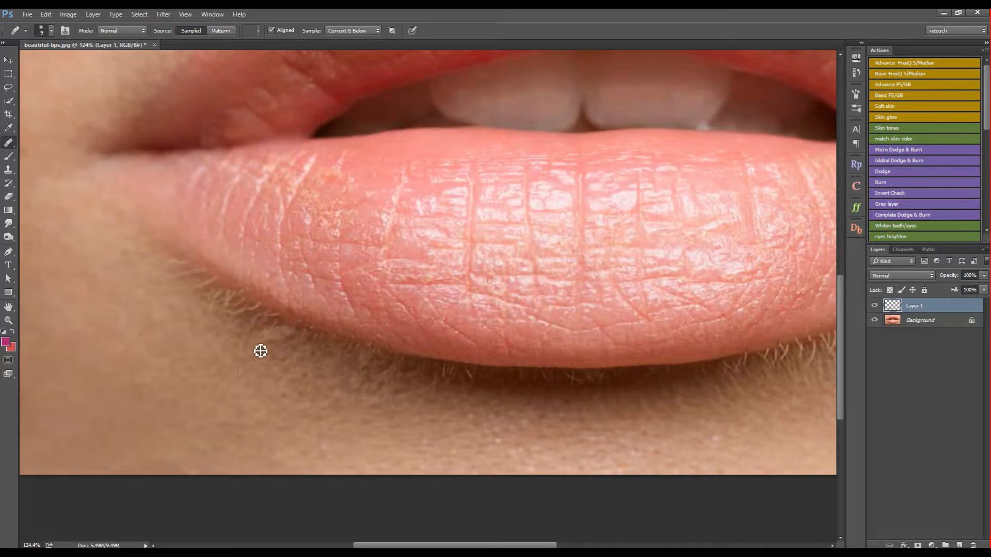
pyautogui.moveTo(255, 338); pyautogui.dragTo(274, 325)
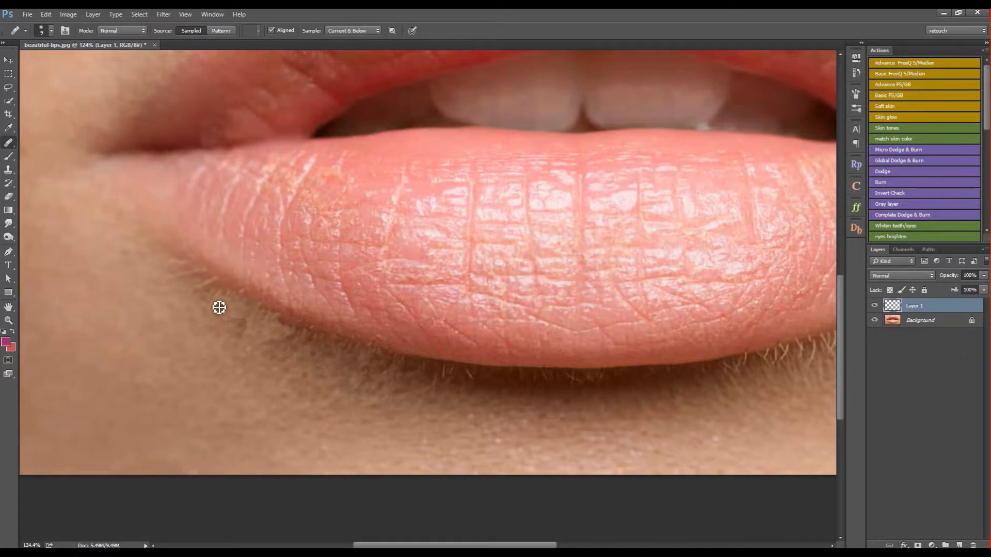
pyautogui.moveTo(301, 284); pyautogui.dragTo(457, 358)
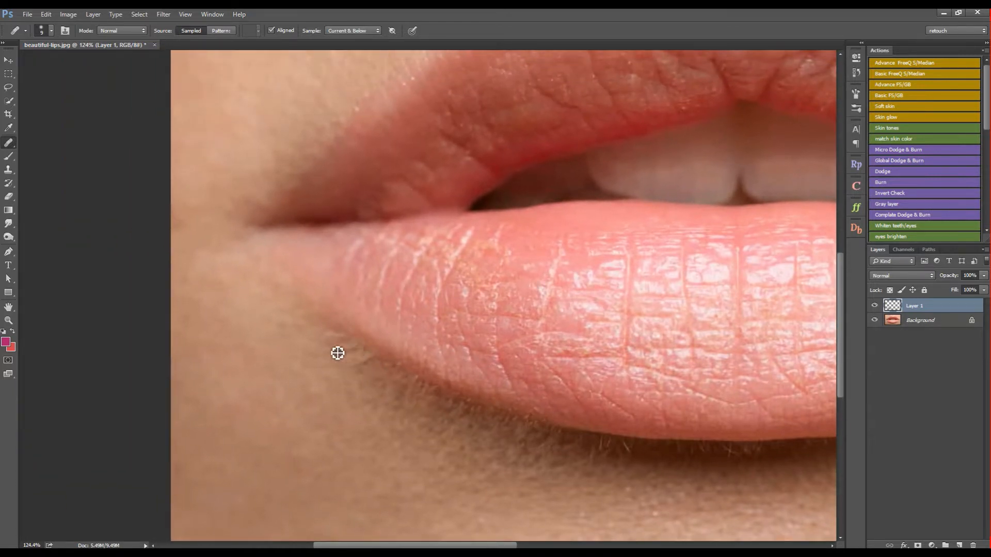
# Heal the stray hairs in the shadow beneath the middle of the lower lip, resampling nearby clean skin
pyautogui.moveTo(593, 347); pyautogui.dragTo(292, 269)
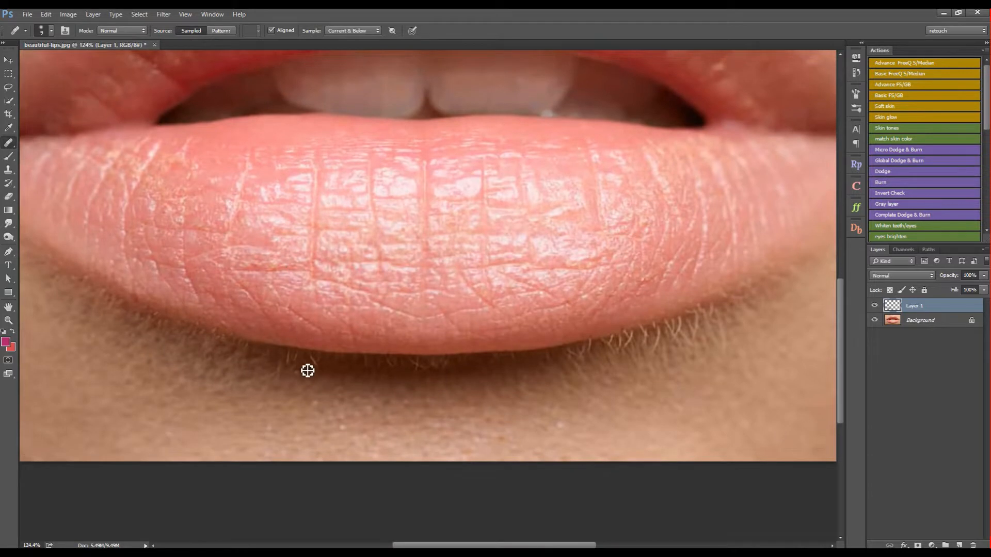
pyautogui.keyDown('alt'); pyautogui.click(324, 373); pyautogui.keyUp('alt')
pyautogui.keyDown('alt'); pyautogui.click(319, 361); pyautogui.keyUp('alt')
pyautogui.keyDown('alt'); pyautogui.click(302, 358); pyautogui.keyUp('alt')
pyautogui.moveTo(294, 355); pyautogui.dragTo(279, 376)
pyautogui.keyDown('alt'); pyautogui.click(301, 376); pyautogui.keyUp('alt')
pyautogui.keyDown('alt'); pyautogui.click(301, 364); pyautogui.keyUp('alt')
pyautogui.moveTo(468, 382); pyautogui.dragTo(385, 376)
pyautogui.keyDown('alt'); pyautogui.click(370, 365); pyautogui.keyUp('alt')
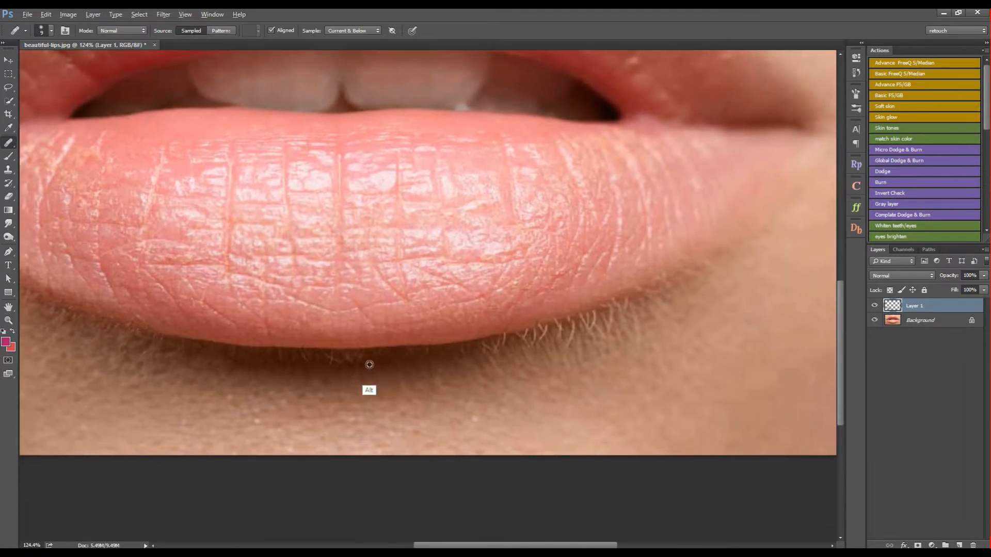
pyautogui.keyDown('alt'); pyautogui.click(344, 373); pyautogui.keyUp('alt')
pyautogui.keyDown('alt'); pyautogui.click(343, 371); pyautogui.keyUp('alt')
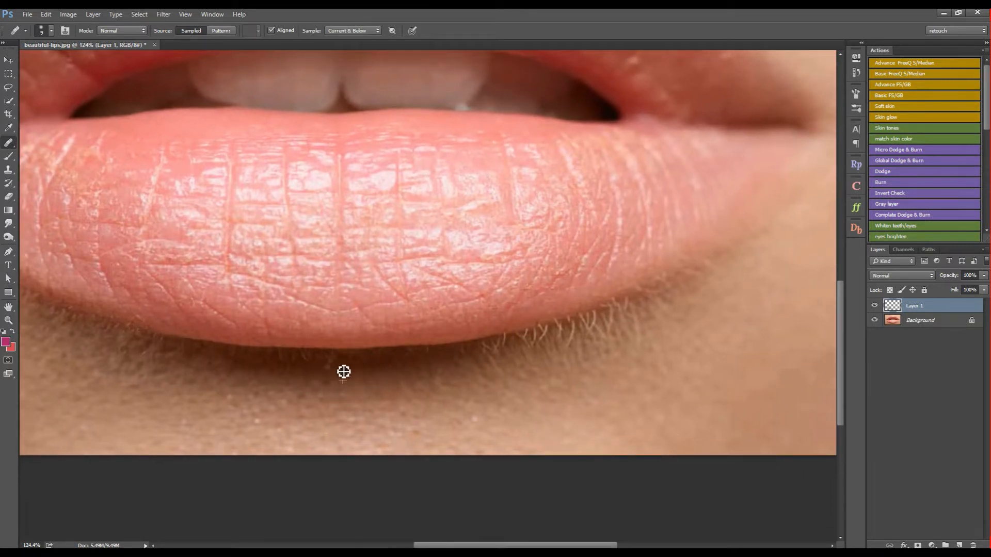
pyautogui.moveTo(324, 365); pyautogui.dragTo(303, 367)
# Heal the light hairs below the right part of the lower lip using clean skin sampled close by
pyautogui.moveTo(500, 343); pyautogui.dragTo(429, 371)
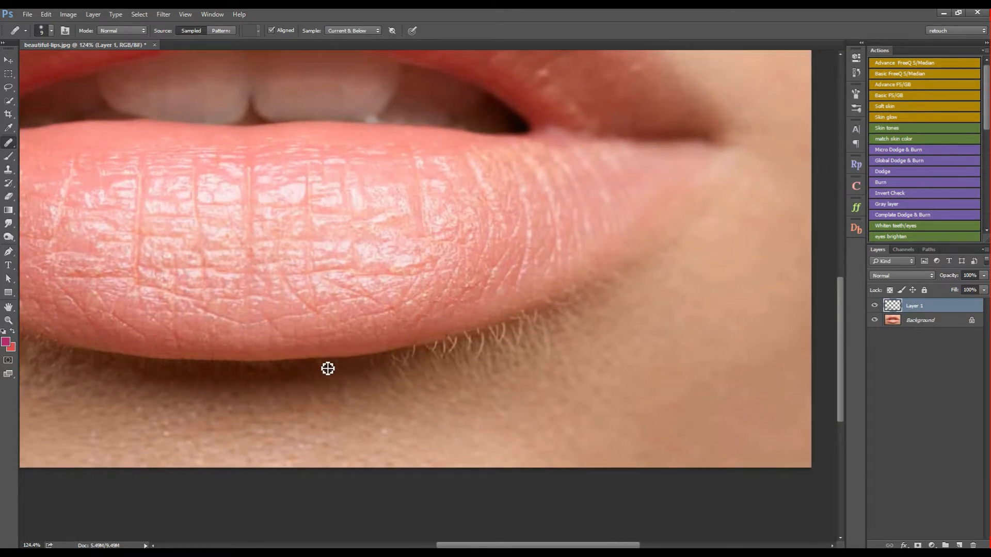
pyautogui.keyDown('alt'); pyautogui.click(367, 371); pyautogui.keyUp('alt')
pyautogui.keyDown('alt'); pyautogui.click(380, 371); pyautogui.keyUp('alt')
pyautogui.moveTo(379, 371)
pyautogui.mouseDown()
pyautogui.moveTo(376, 382)
pyautogui.moveTo(411, 367)
pyautogui.moveTo(416, 382)
pyautogui.moveTo(405, 394)
pyautogui.mouseUp()
pyautogui.moveTo(420, 354)
pyautogui.mouseDown()
pyautogui.moveTo(401, 361)
pyautogui.moveTo(453, 356)
pyautogui.moveTo(458, 344)
pyautogui.moveTo(449, 347)
pyautogui.moveTo(460, 354)
pyautogui.moveTo(453, 372)
pyautogui.moveTo(453, 348)
pyautogui.mouseUp()
pyautogui.keyDown('alt'); pyautogui.click(406, 372); pyautogui.keyUp('alt')
pyautogui.keyDown('alt'); pyautogui.click(418, 370); pyautogui.keyUp('alt')
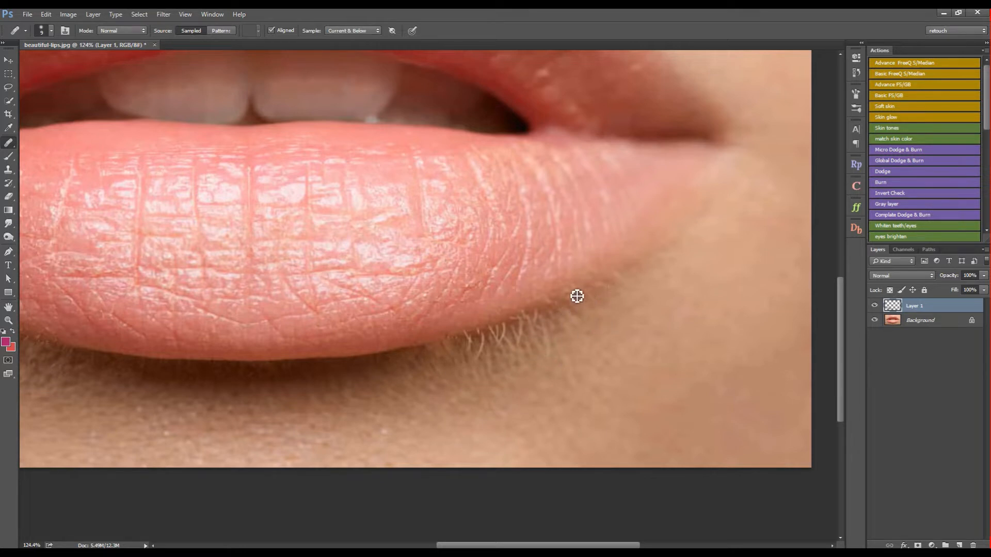
pyautogui.moveTo(578, 295); pyautogui.dragTo(613, 283)
pyautogui.moveTo(548, 327)
pyautogui.mouseDown()
pyautogui.moveTo(523, 323)
pyautogui.moveTo(524, 354)
pyautogui.moveTo(503, 332)
pyautogui.moveTo(439, 349)
pyautogui.moveTo(465, 340)
pyautogui.moveTo(445, 351)
pyautogui.moveTo(493, 350)
pyautogui.moveTo(458, 364)
pyautogui.moveTo(513, 356)
pyautogui.moveTo(502, 343)
pyautogui.moveTo(513, 345)
pyautogui.moveTo(495, 338)
pyautogui.moveTo(514, 354)
pyautogui.moveTo(482, 380)
pyautogui.moveTo(490, 366)
pyautogui.moveTo(463, 346)
pyautogui.moveTo(380, 362)
pyautogui.mouseUp()
pyautogui.keyDown('alt'); pyautogui.click(531, 342); pyautogui.keyUp('alt')
pyautogui.keyDown('alt'); pyautogui.click(419, 391); pyautogui.keyUp('alt')
pyautogui.click(403, 361)
pyautogui.keyDown('alt'); pyautogui.click(462, 346); pyautogui.keyUp('alt')
pyautogui.keyDown('alt'); pyautogui.click(445, 355); pyautogui.keyUp('alt')
# Compare the photo with and without the healing by hiding and showing Layer 1
pyautogui.press('z')
pyautogui.moveTo(516, 331); pyautogui.dragTo(430, 275)
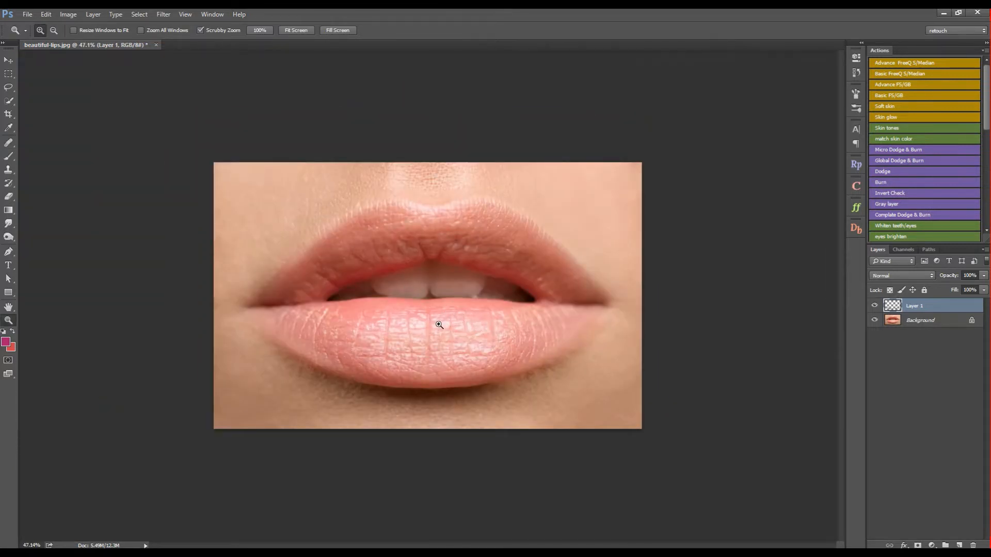
pyautogui.moveTo(434, 328); pyautogui.dragTo(453, 328)
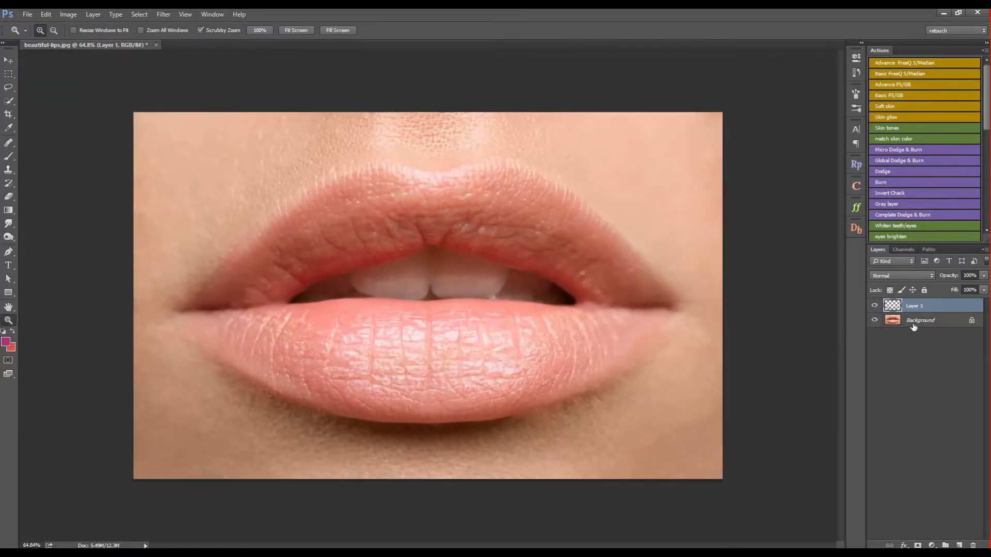
pyautogui.click(874, 306)
pyautogui.click(874, 308)
pyautogui.click(875, 308)
pyautogui.click(875, 308)
pyautogui.moveTo(492, 305)
pyautogui.mouseDown()
pyautogui.moveTo(476, 304)
pyautogui.moveTo(487, 302)
pyautogui.mouseUp()
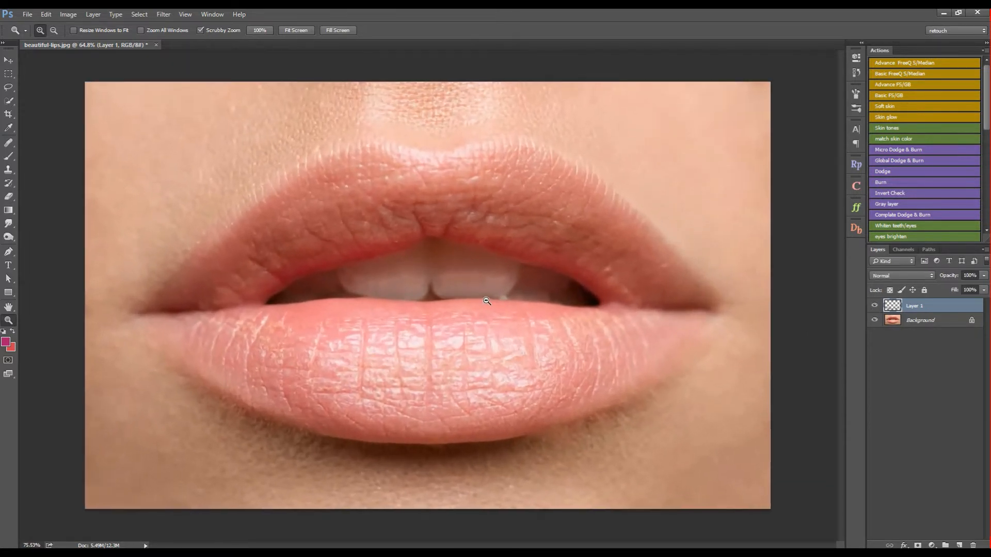
pyautogui.click(933, 546)
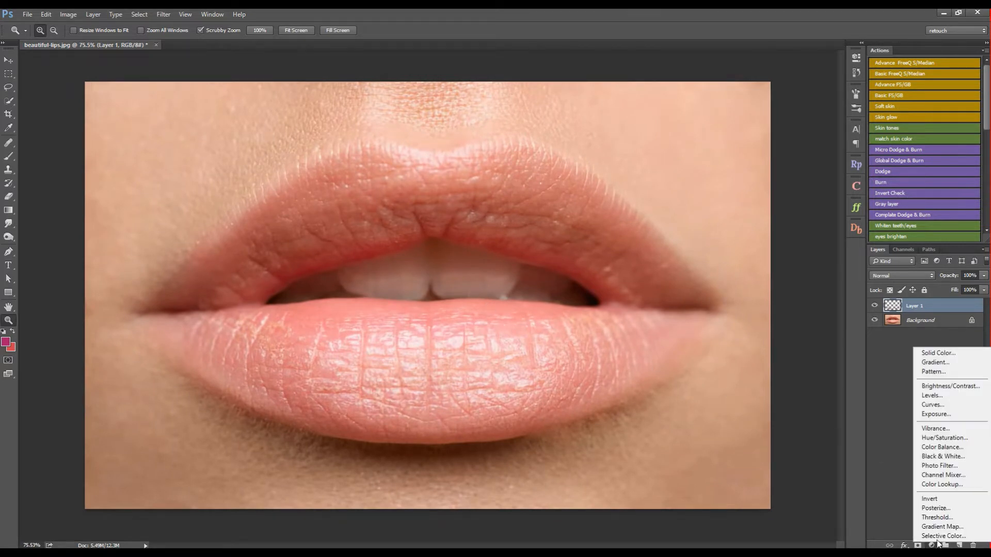
pyautogui.click(880, 383)
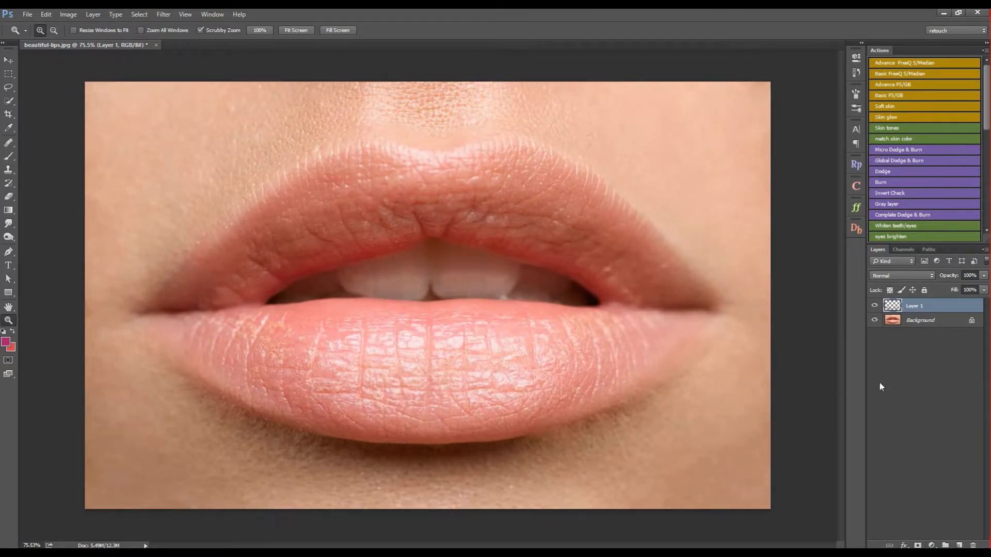
# Trace the outer contour of both lips with a closed Pen path, from corner to corner
pyautogui.click(10, 252)
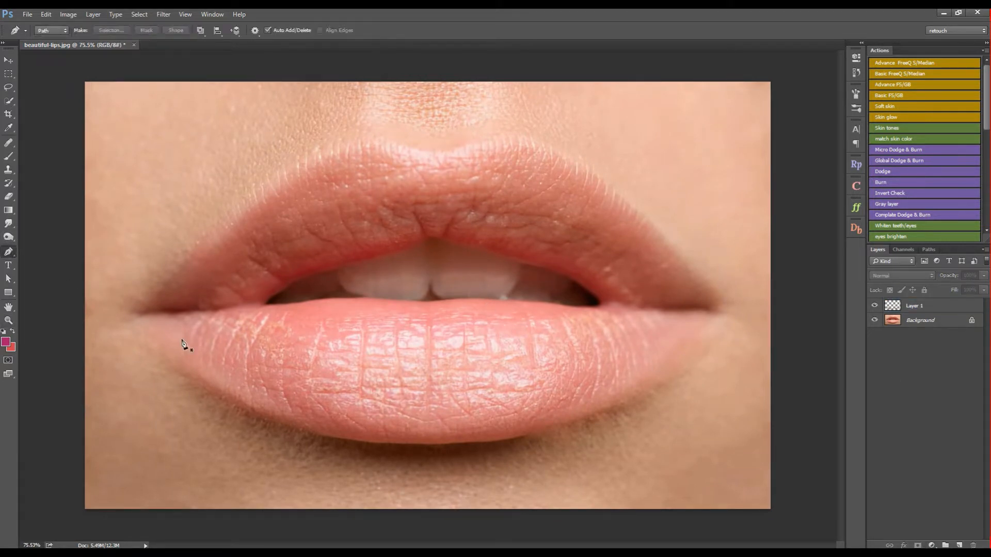
pyautogui.click(137, 320)
pyautogui.moveTo(354, 442); pyautogui.dragTo(440, 458)
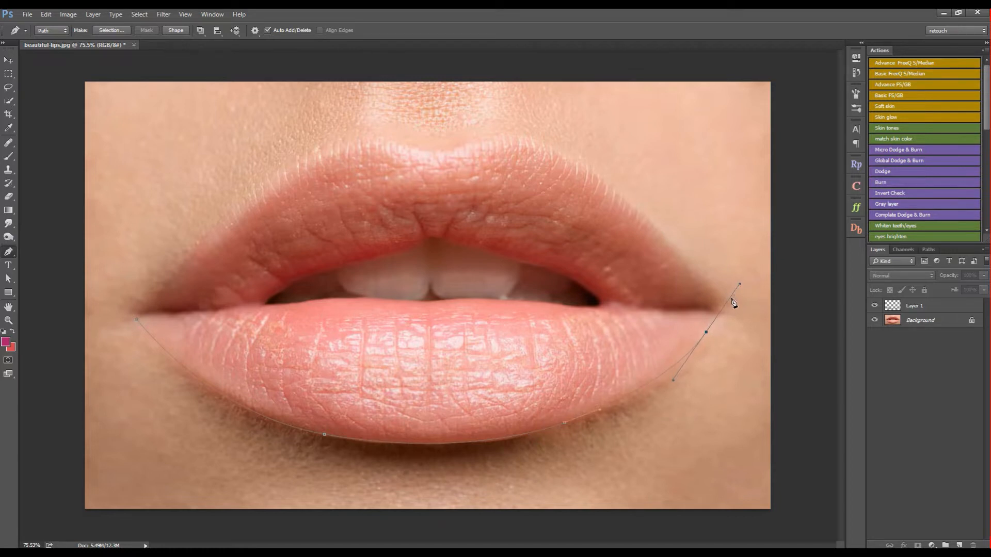
pyautogui.click(706, 333)
pyautogui.moveTo(543, 145); pyautogui.dragTo(466, 149)
pyautogui.click(480, 145)
pyautogui.moveTo(404, 150); pyautogui.dragTo(385, 140)
pyautogui.moveTo(323, 155); pyautogui.dragTo(302, 165)
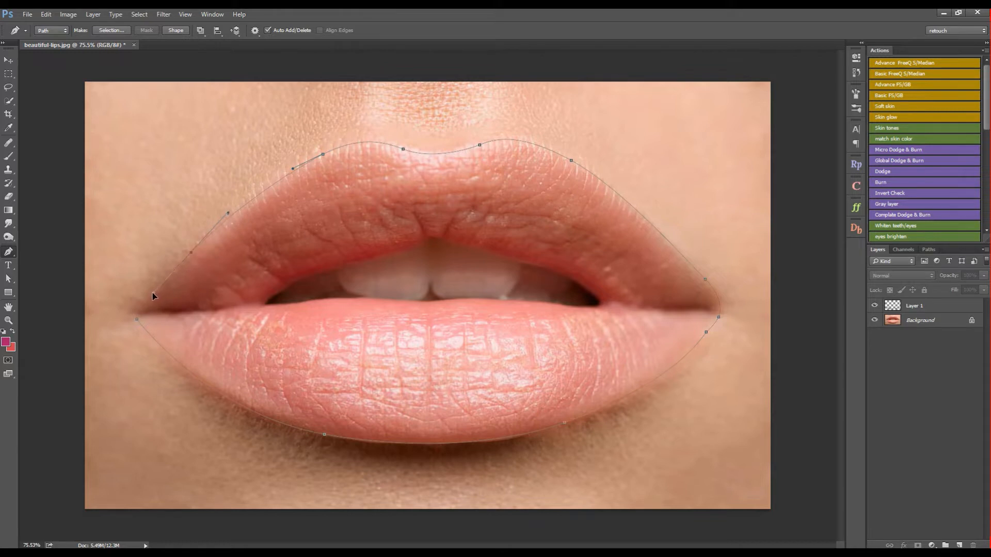
pyautogui.moveTo(151, 294); pyautogui.dragTo(149, 294)
# Trace the mouth opening with a second closed path and set the path operation that leaves it out of the lip shape
pyautogui.moveTo(558, 303); pyautogui.dragTo(555, 303)
pyautogui.moveTo(559, 272); pyautogui.dragTo(543, 269)
pyautogui.moveTo(357, 262); pyautogui.dragTo(355, 263)
pyautogui.hotkey('ctrl', 'z')
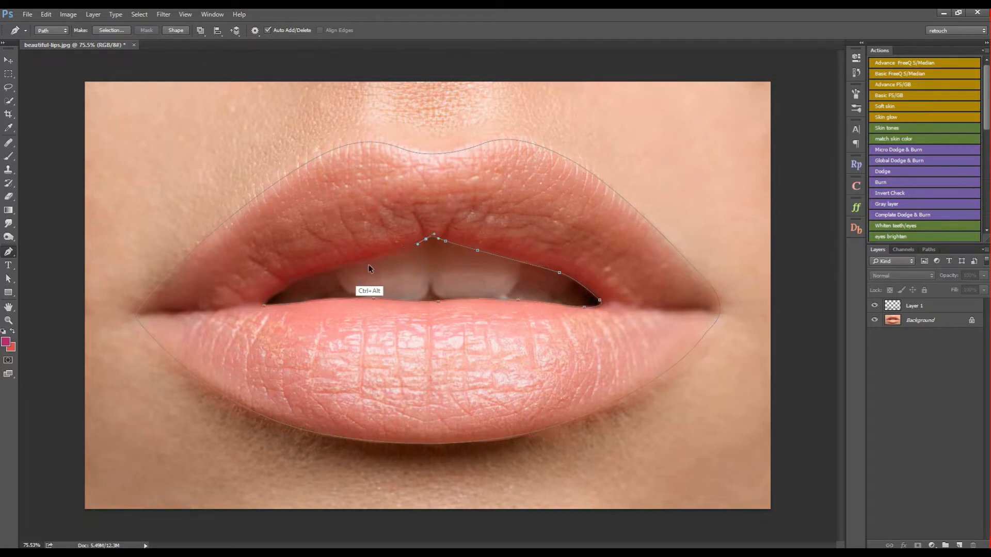
pyautogui.moveTo(352, 263); pyautogui.dragTo(351, 263)
pyautogui.click(217, 31)
pyautogui.click(217, 97)
# Convert the work path into a new selection of the lips with a feather radius of 2 pixels
pyautogui.click(929, 250)
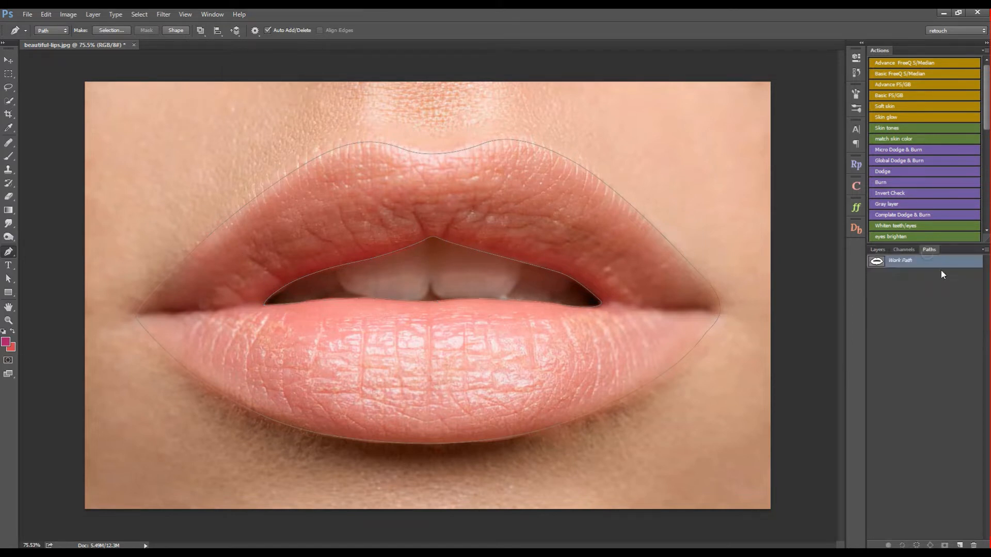
pyautogui.rightClick(944, 266)
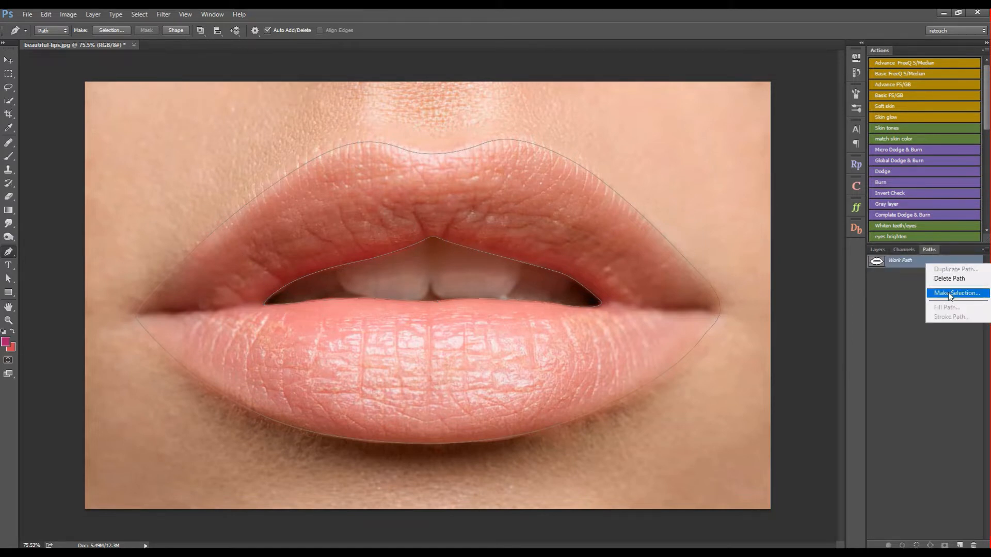
pyautogui.click(949, 292)
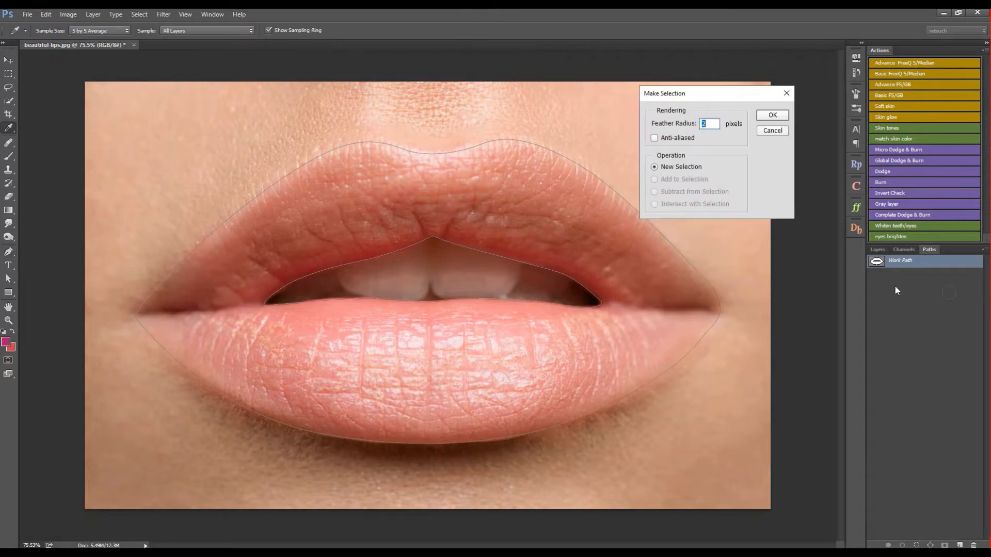
pyautogui.click(773, 115)
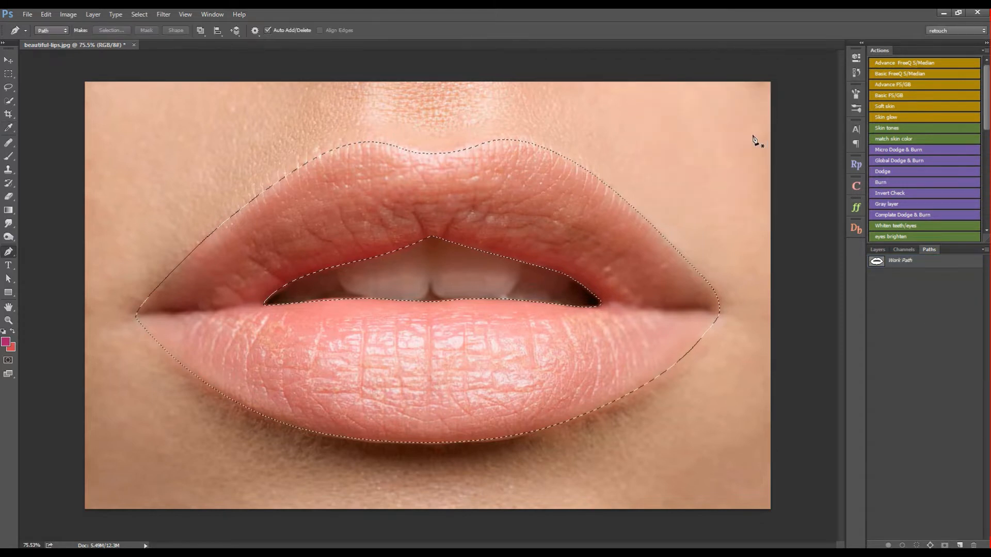
# Add a Solid Color fill layer masked to the lip selection, using the purple #8900d7
pyautogui.click(877, 250)
pyautogui.click(931, 546)
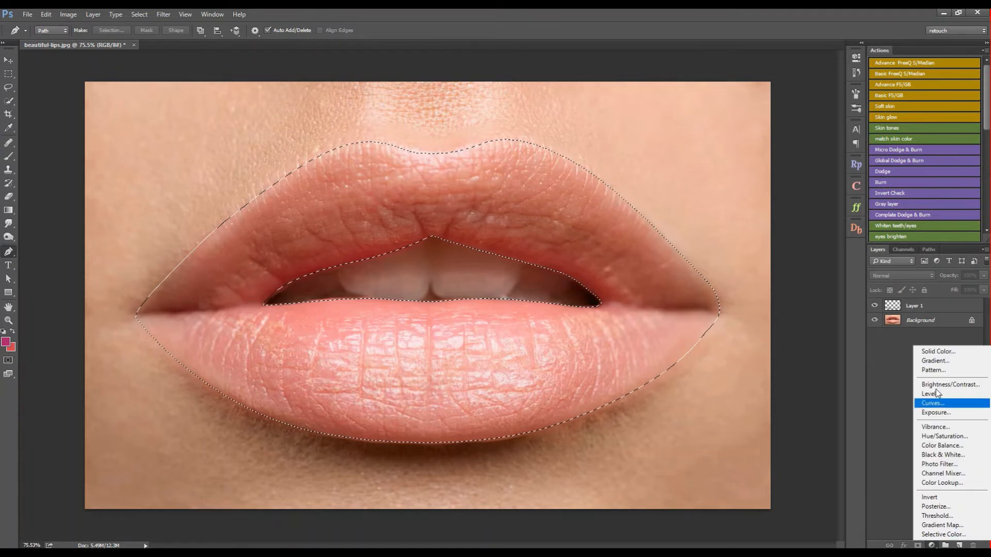
pyautogui.click(938, 351)
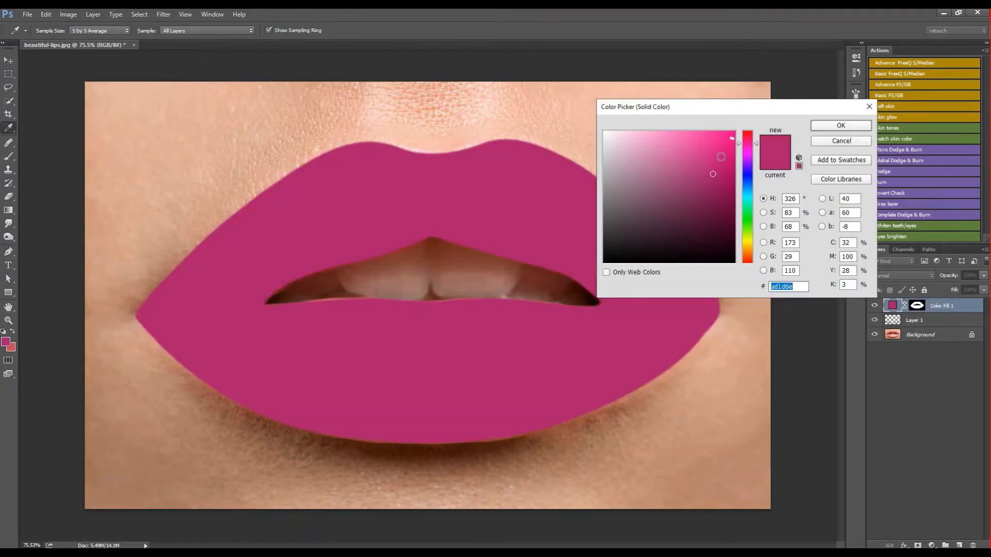
pyautogui.moveTo(721, 157)
pyautogui.mouseDown()
pyautogui.moveTo(754, 116)
pyautogui.moveTo(733, 149)
pyautogui.moveTo(753, 171)
pyautogui.moveTo(748, 162)
pyautogui.mouseUp()
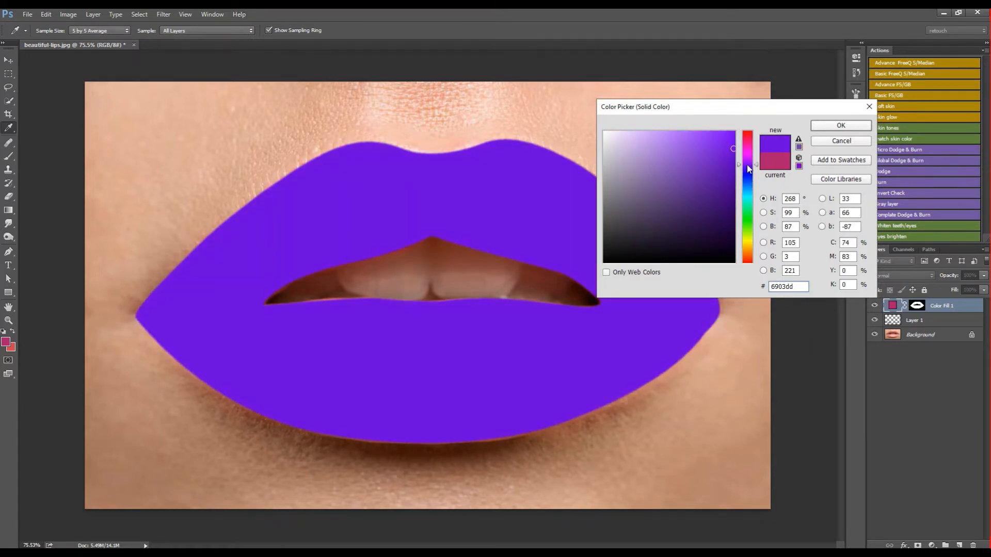
pyautogui.moveTo(749, 164); pyautogui.dragTo(749, 161)
pyautogui.click(739, 152)
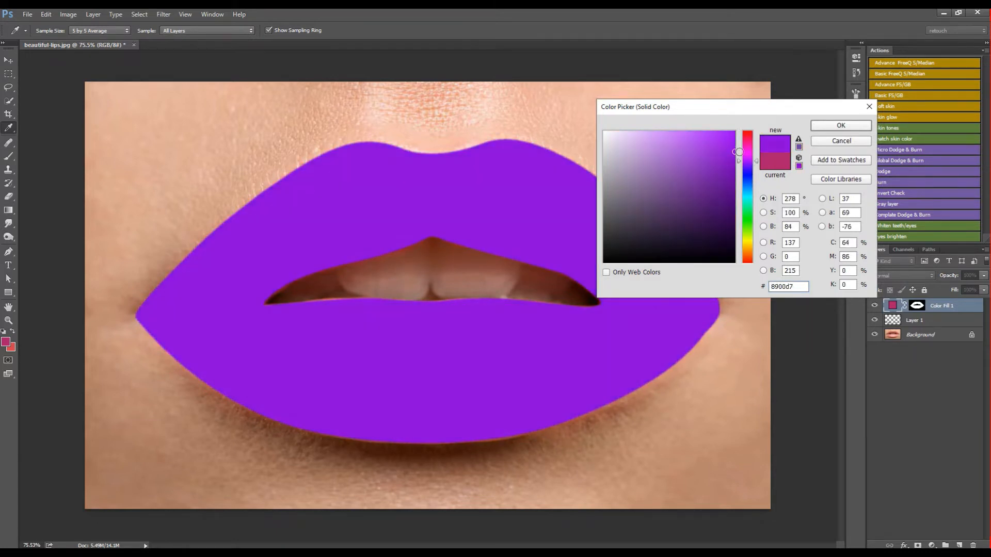
pyautogui.click(832, 126)
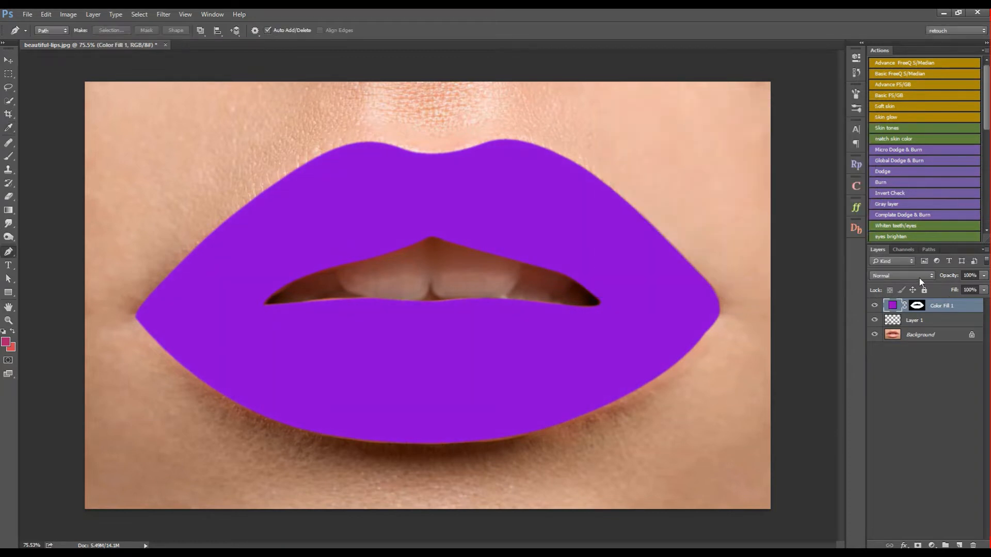
# Set the purple fill layer to Multiply and split its Blend If underlying-layer highlight slider to 124 / 223
pyautogui.click(920, 278)
pyautogui.click(940, 314)
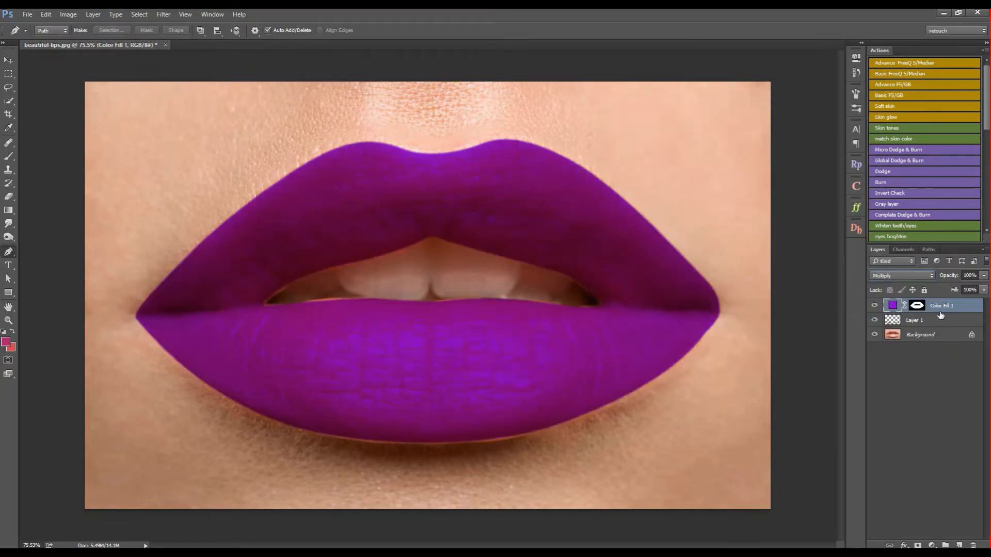
pyautogui.doubleClick(972, 310)
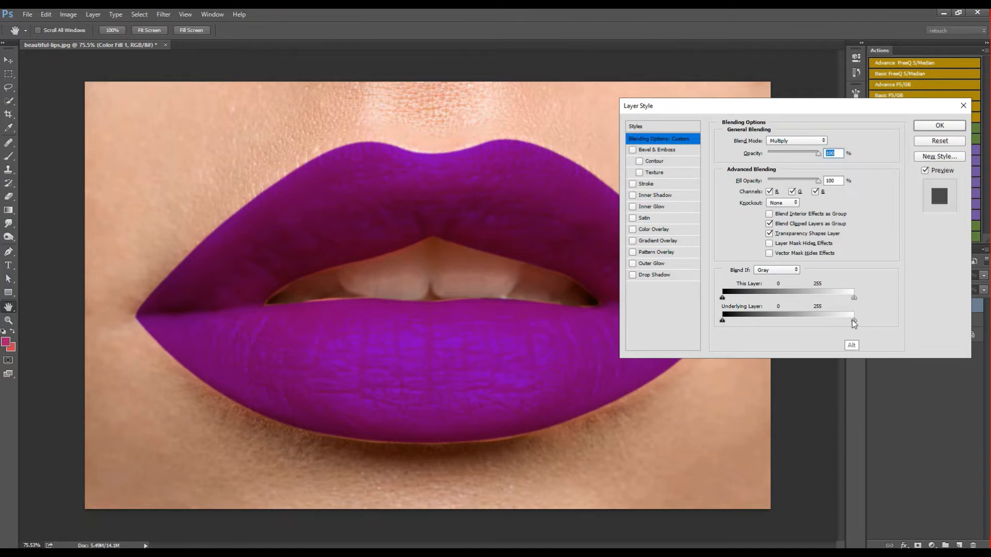
pyautogui.moveTo(855, 320); pyautogui.dragTo(762, 322)
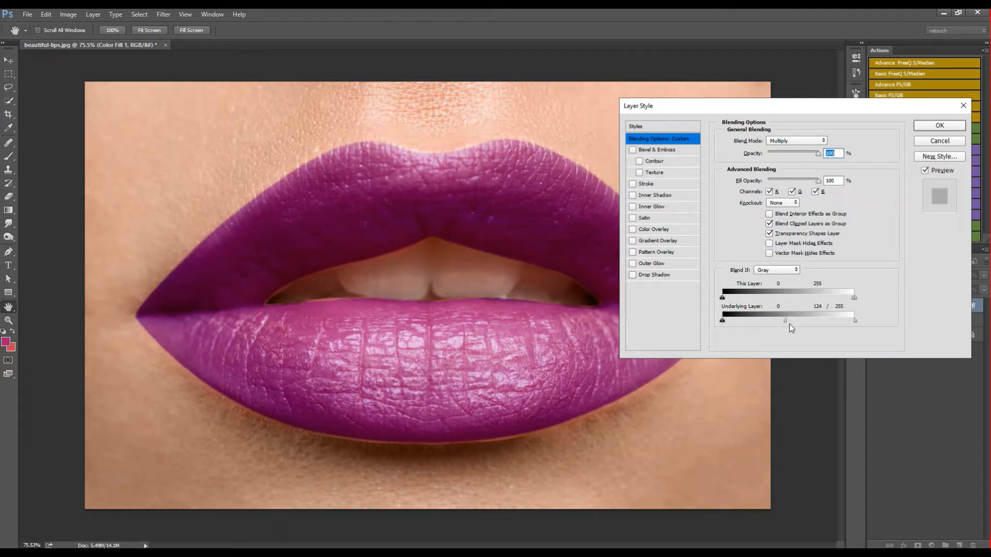
pyautogui.moveTo(856, 321)
pyautogui.mouseDown()
pyautogui.moveTo(820, 324)
pyautogui.moveTo(870, 326)
pyautogui.mouseUp()
pyautogui.moveTo(856, 321); pyautogui.dragTo(786, 324)
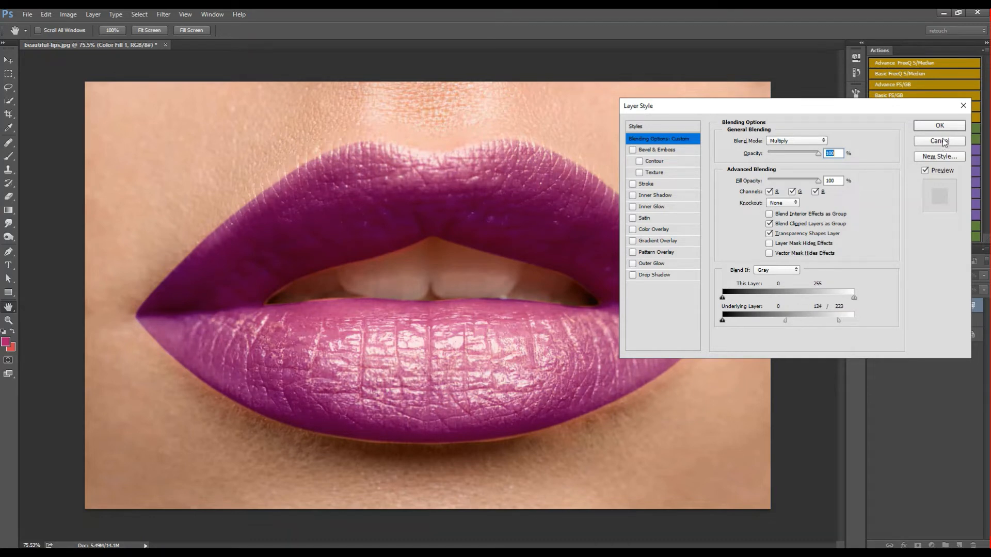
pyautogui.click(939, 126)
pyautogui.press('z')
pyautogui.moveTo(482, 243); pyautogui.dragTo(603, 320)
pyautogui.press('ctrl')
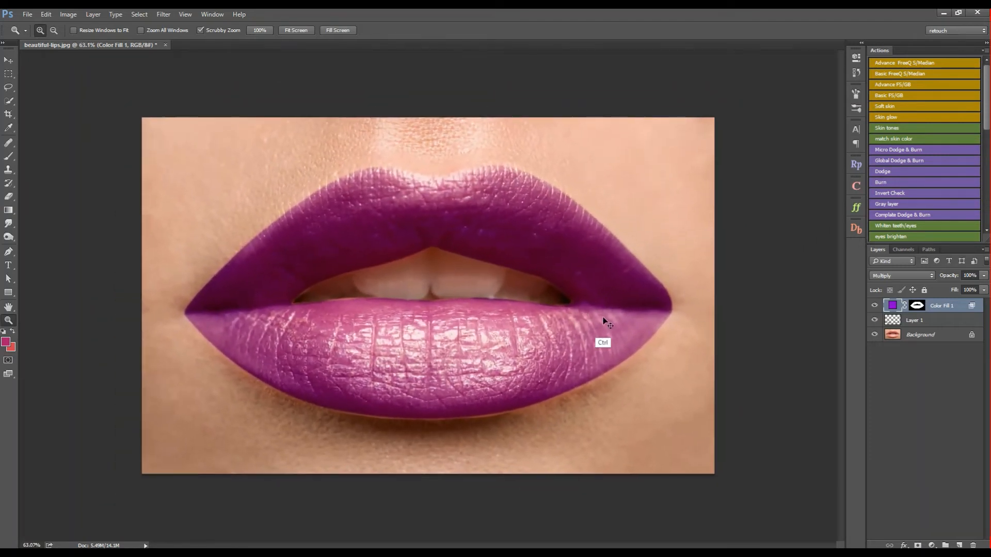
# Duplicate the purple fill layer, reset its Blend If underlying-layer highlights to 255, and split the shadow slider to 135 / 255
pyautogui.hotkey('ctrl', 'j')
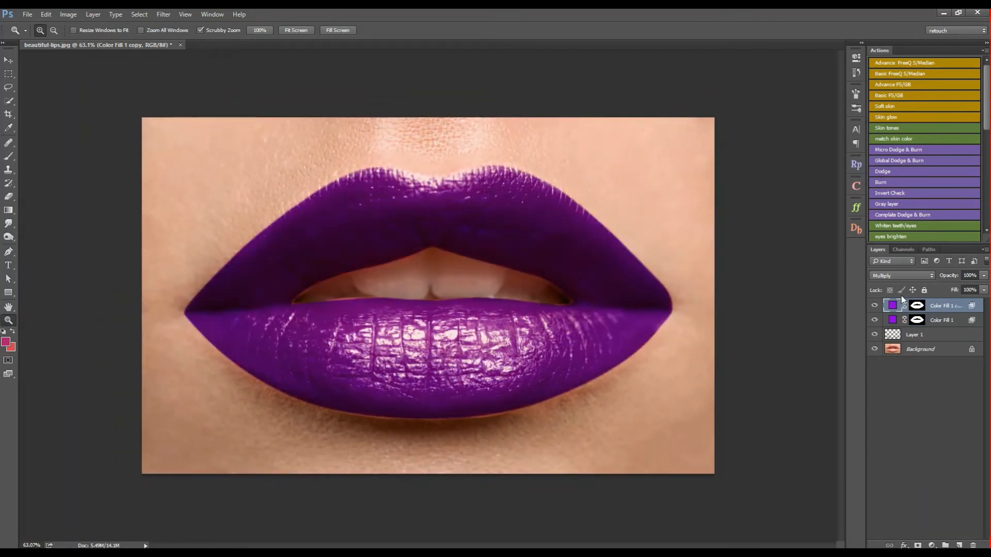
pyautogui.doubleClick(969, 307)
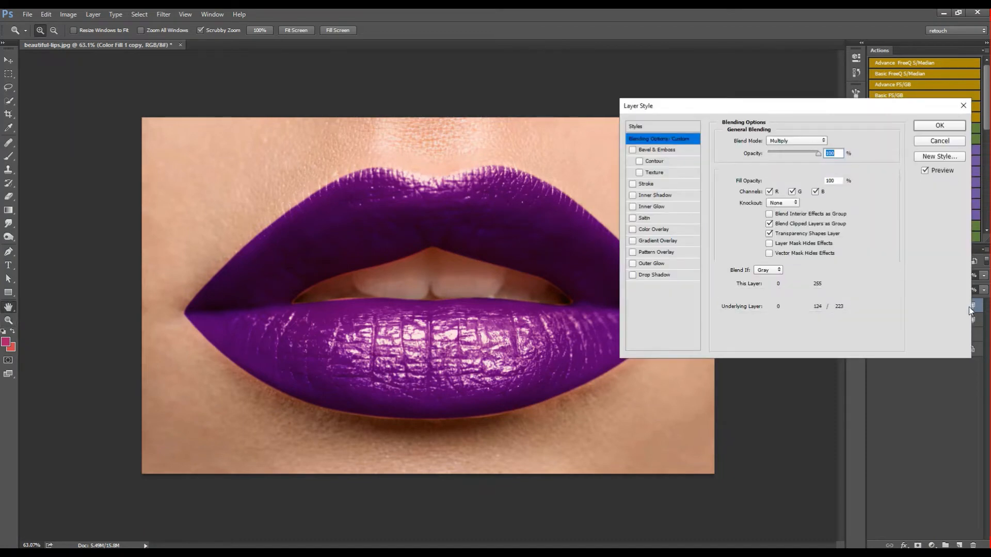
pyautogui.moveTo(839, 320); pyautogui.dragTo(856, 321)
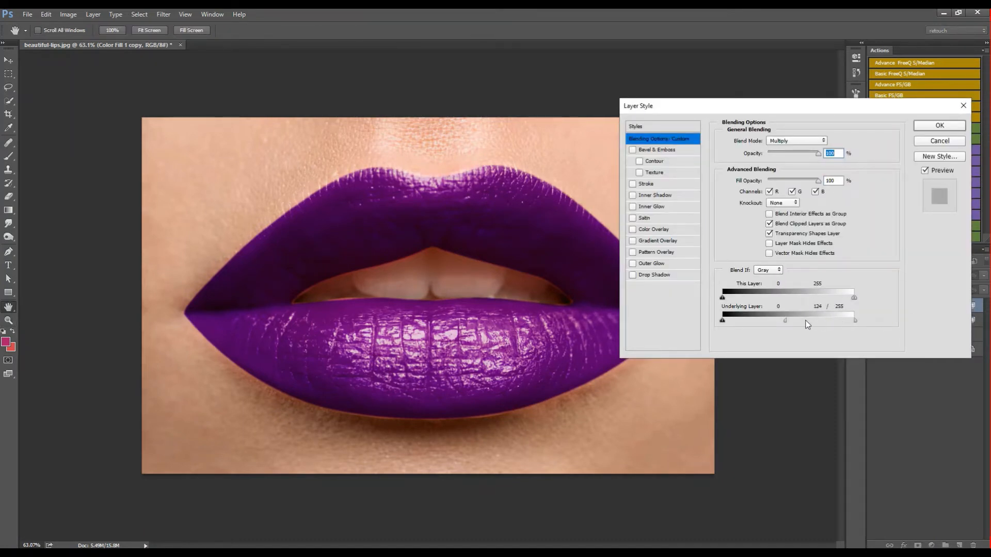
pyautogui.moveTo(785, 320); pyautogui.dragTo(855, 321)
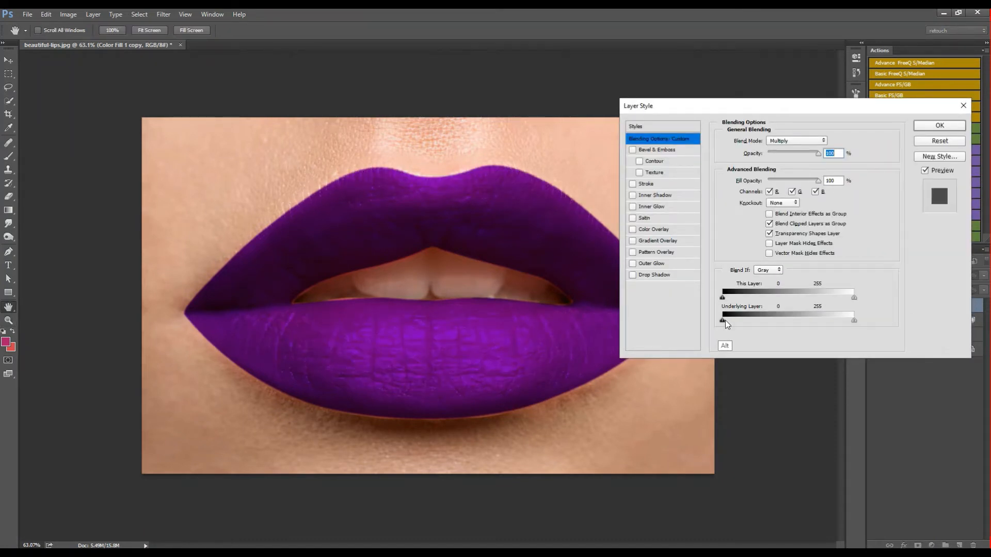
pyautogui.moveTo(722, 321); pyautogui.dragTo(809, 320)
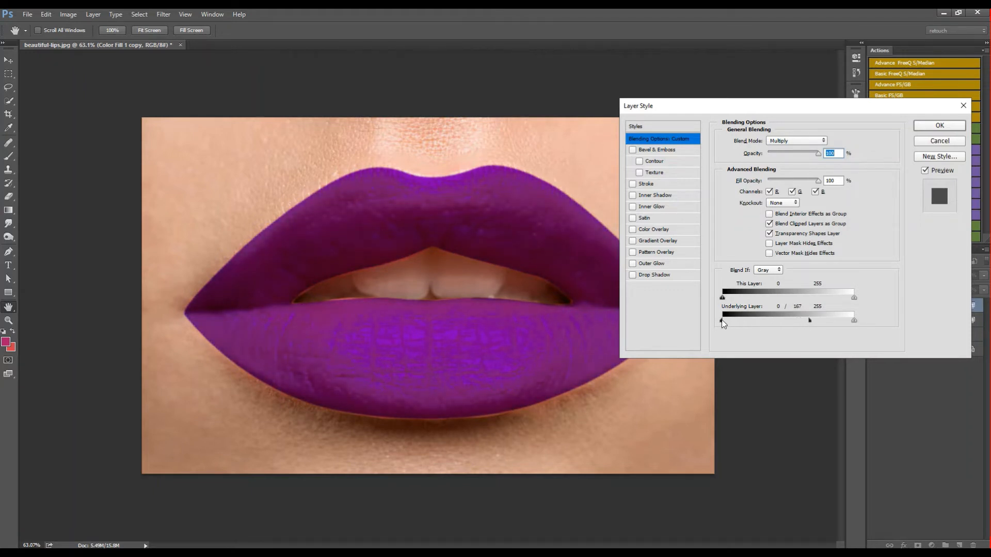
pyautogui.moveTo(722, 321); pyautogui.dragTo(741, 320)
pyautogui.moveTo(809, 320); pyautogui.dragTo(854, 320)
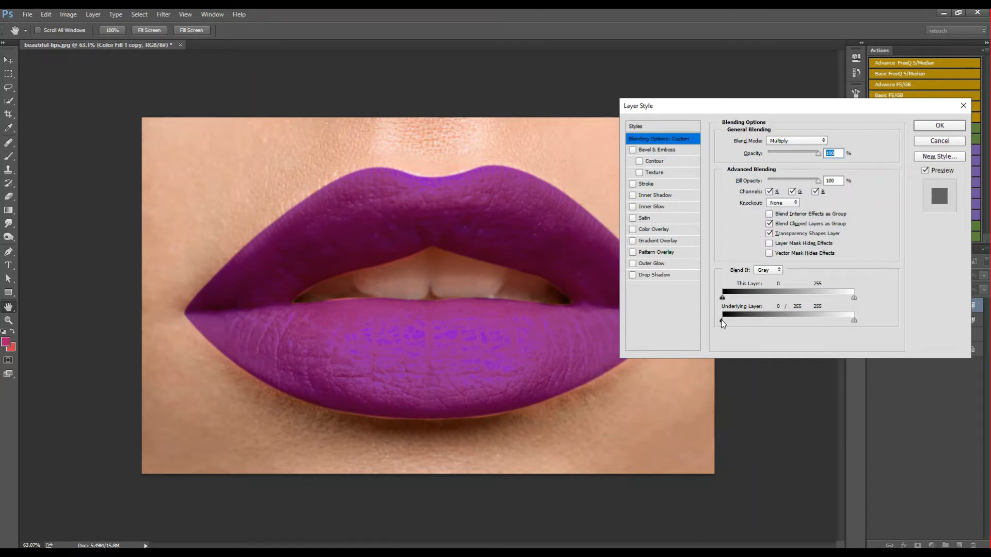
pyautogui.moveTo(721, 319); pyautogui.dragTo(788, 332)
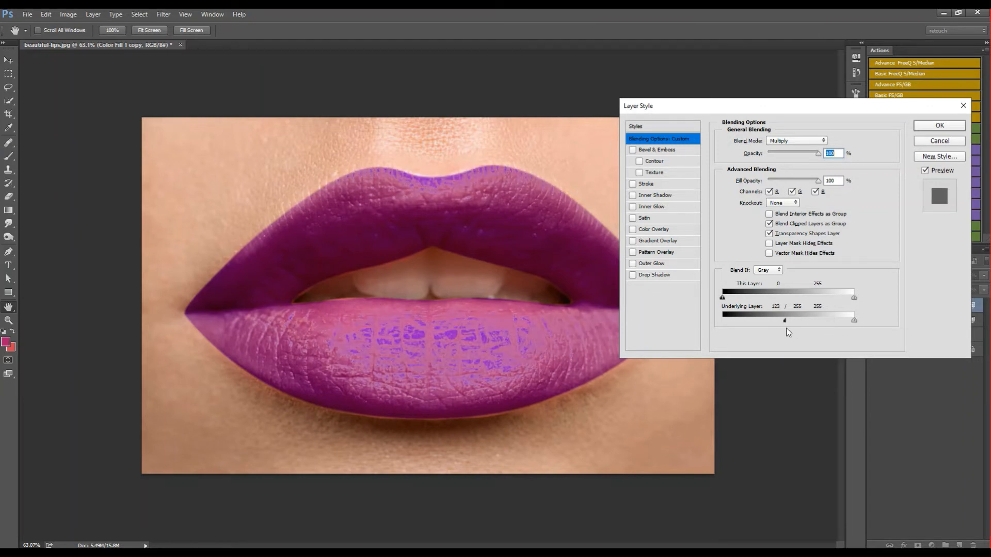
pyautogui.click(940, 127)
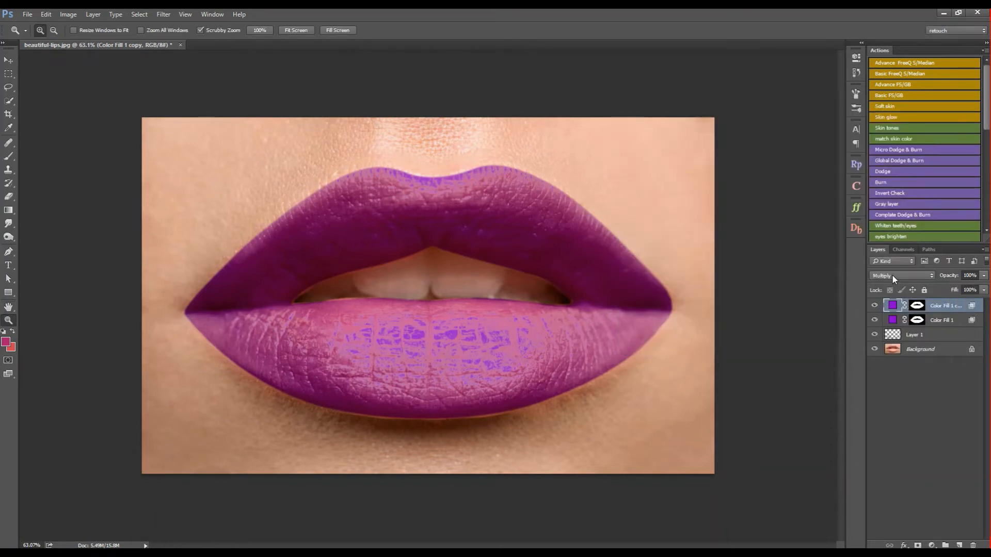
# Set the duplicate fill layer's blend mode to Screen and change its colour to a slightly lighter purple
pyautogui.click(892, 276)
pyautogui.click(884, 334)
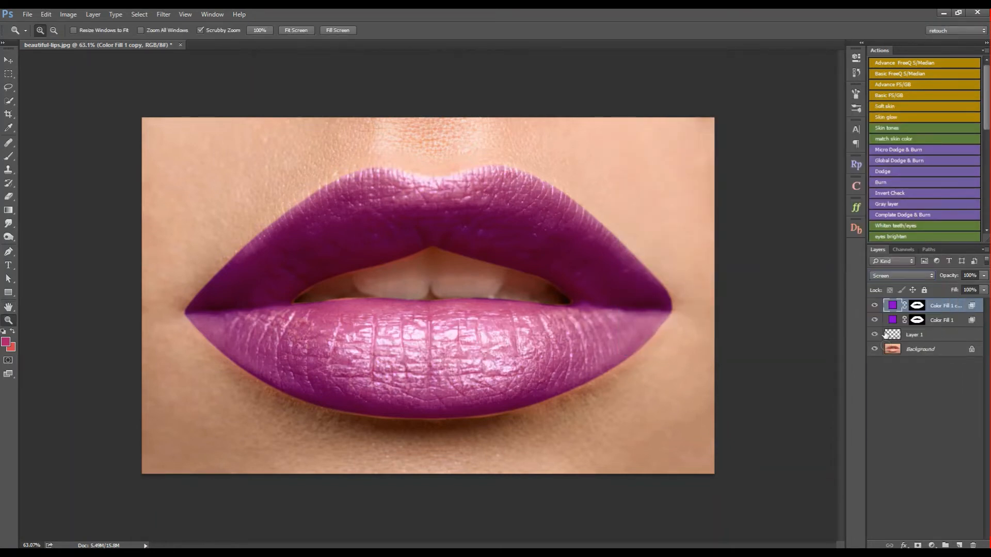
pyautogui.doubleClick(893, 307)
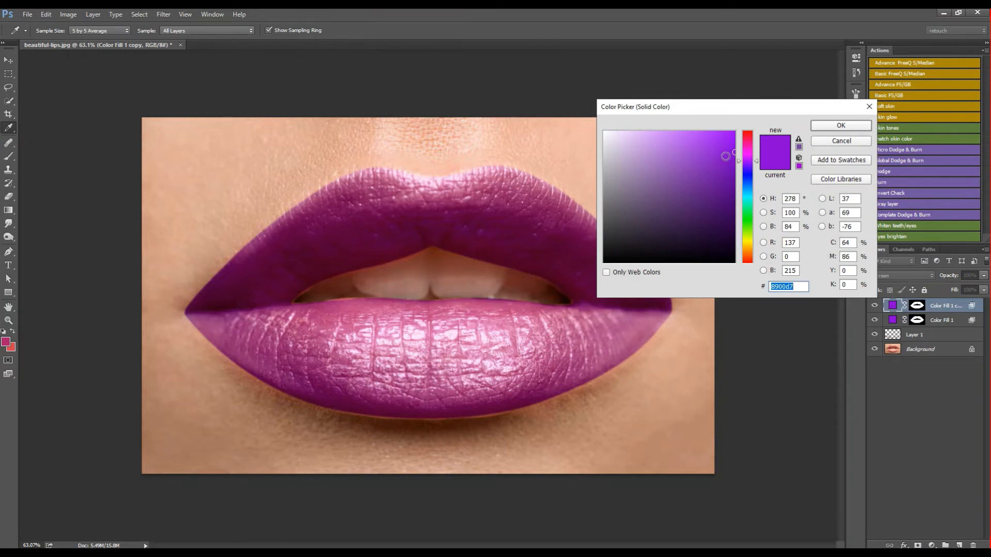
pyautogui.click(722, 149)
pyautogui.click(832, 126)
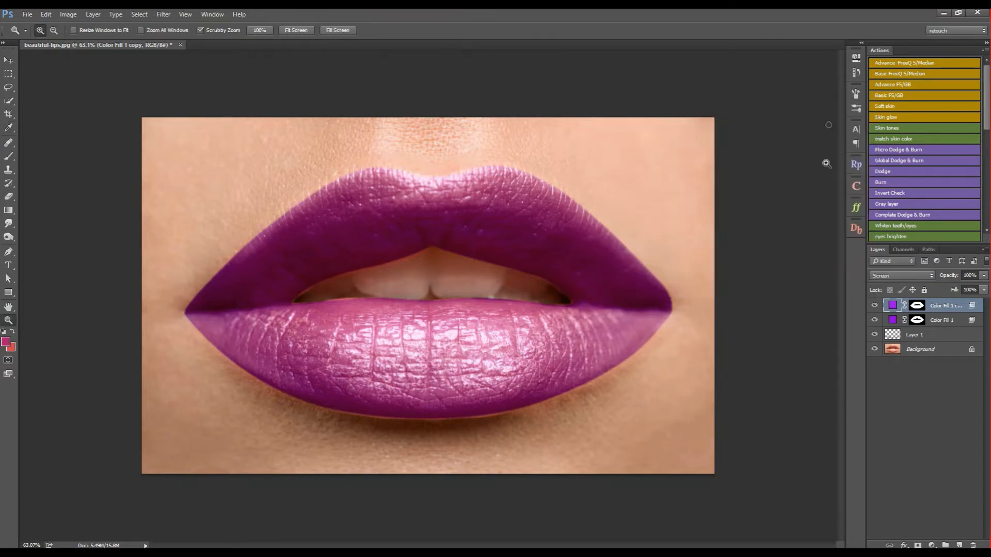
# Set the Screen fill layer's Blend If underlying-layer shadow slider to 114 / 185
pyautogui.doubleClick(971, 307)
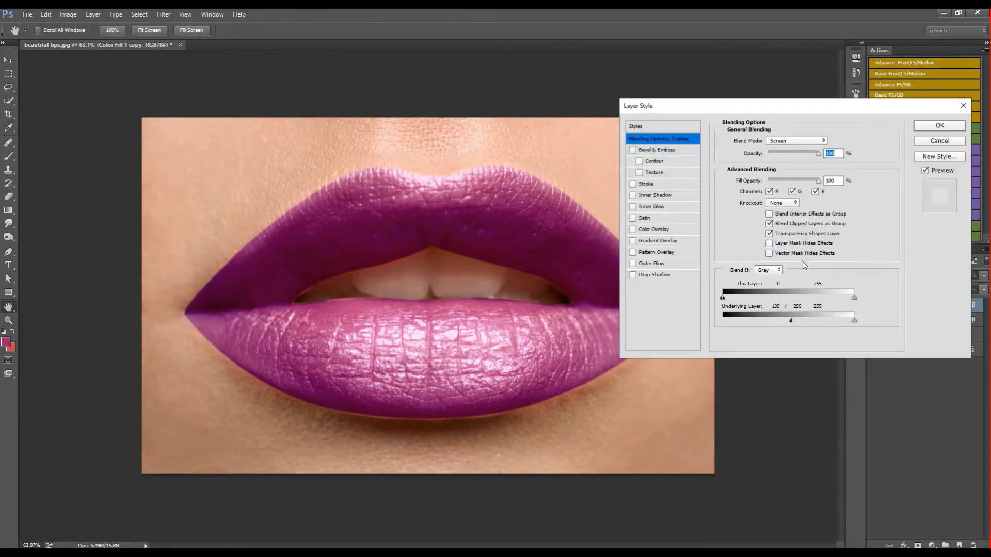
pyautogui.moveTo(791, 320); pyautogui.dragTo(729, 319)
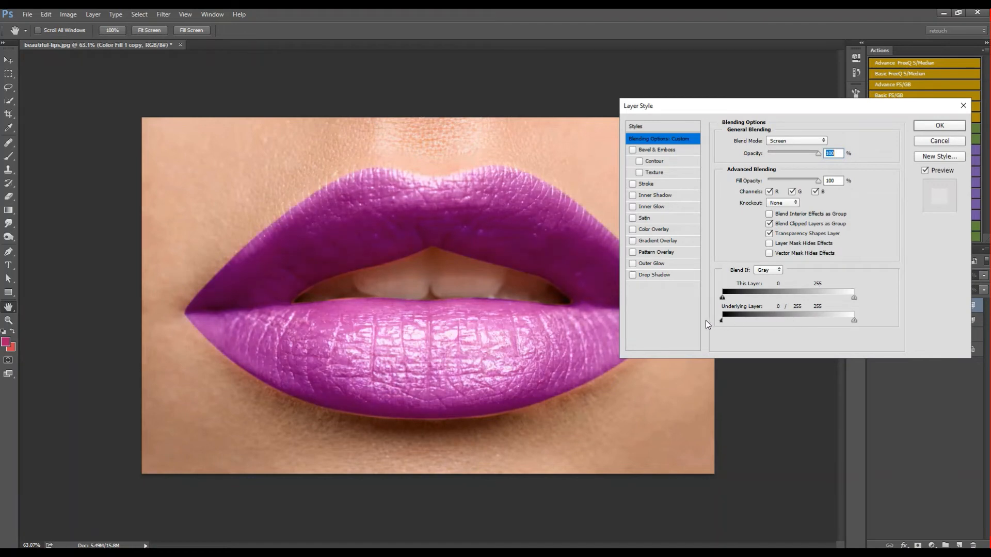
pyautogui.press('alt')
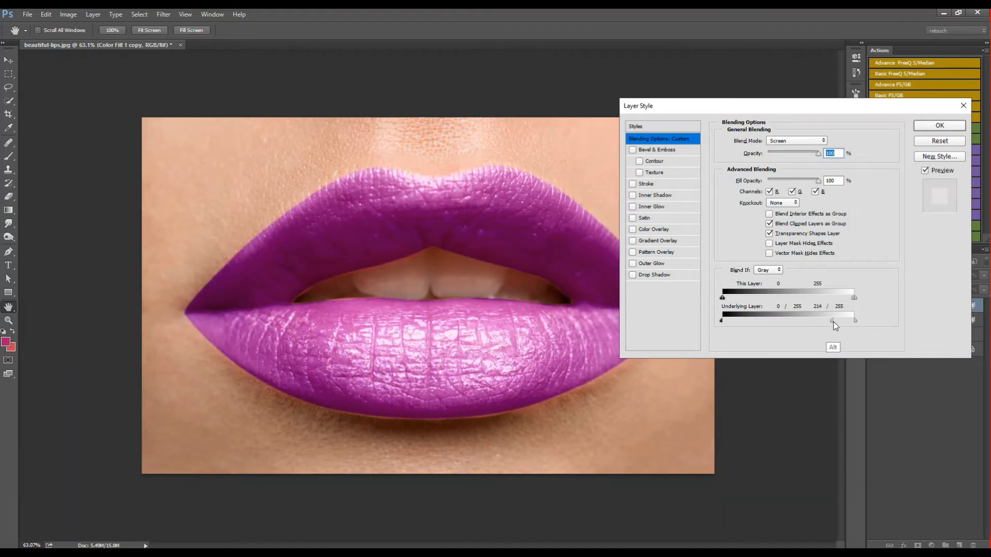
pyautogui.moveTo(854, 320); pyautogui.dragTo(821, 321)
pyautogui.moveTo(722, 320); pyautogui.dragTo(780, 322)
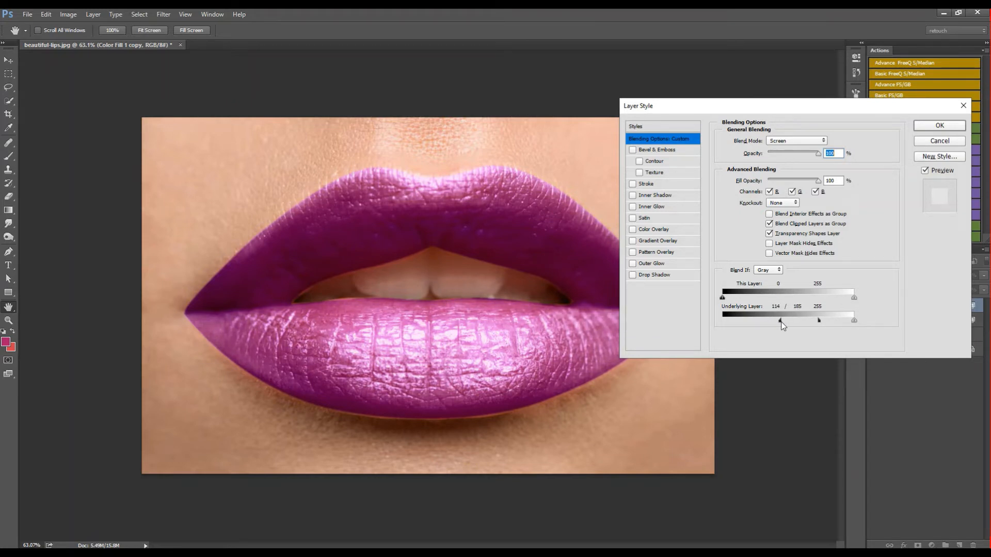
pyautogui.click(937, 126)
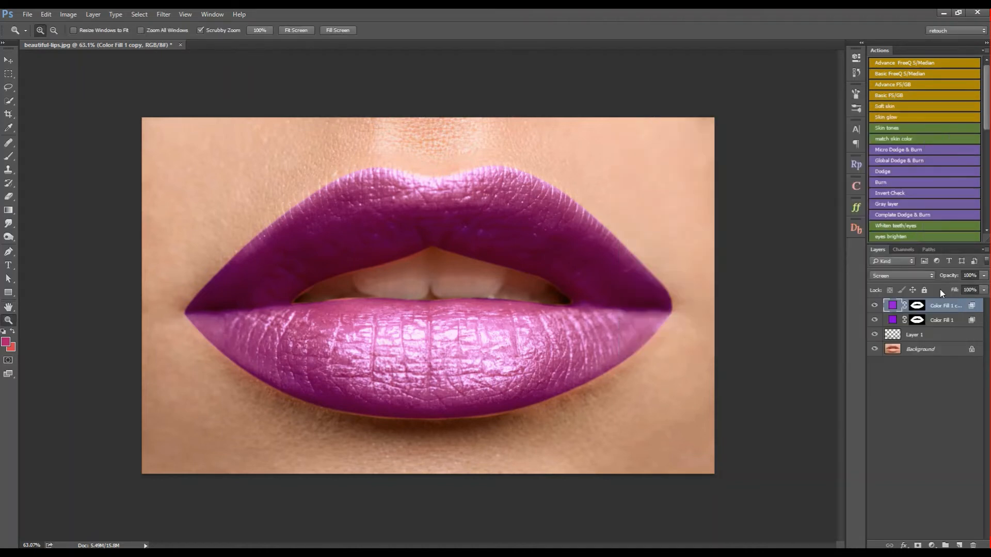
# Duplicate the original Multiply fill layer and split the copy's Blend If underlying-layer highlight slider to 0 / 153
pyautogui.click(937, 321)
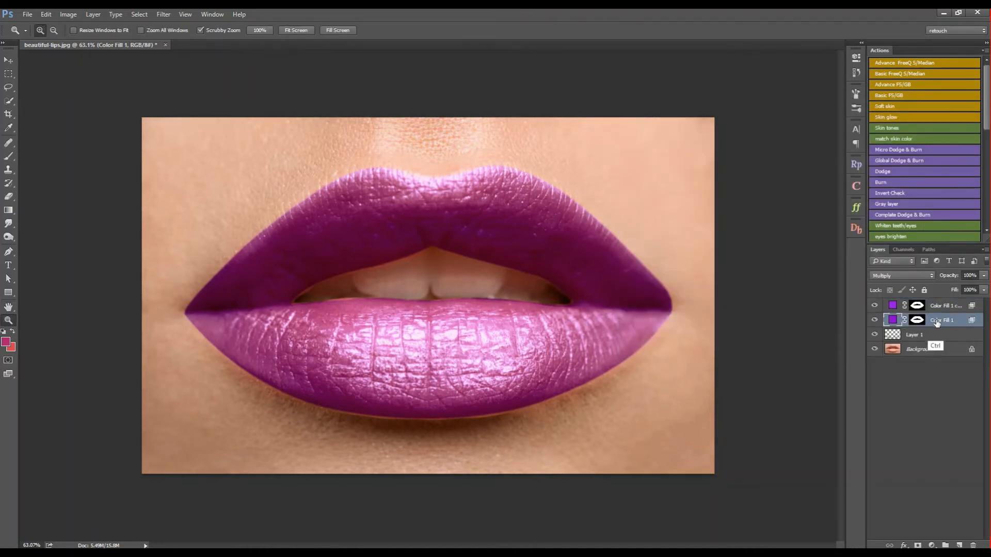
pyautogui.hotkey('ctrl', 'j')
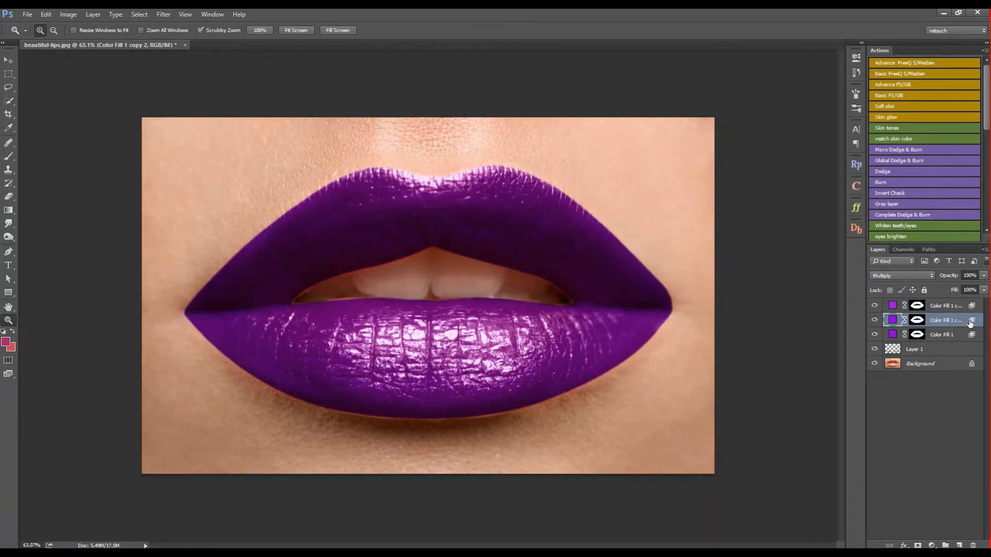
pyautogui.doubleClick(970, 322)
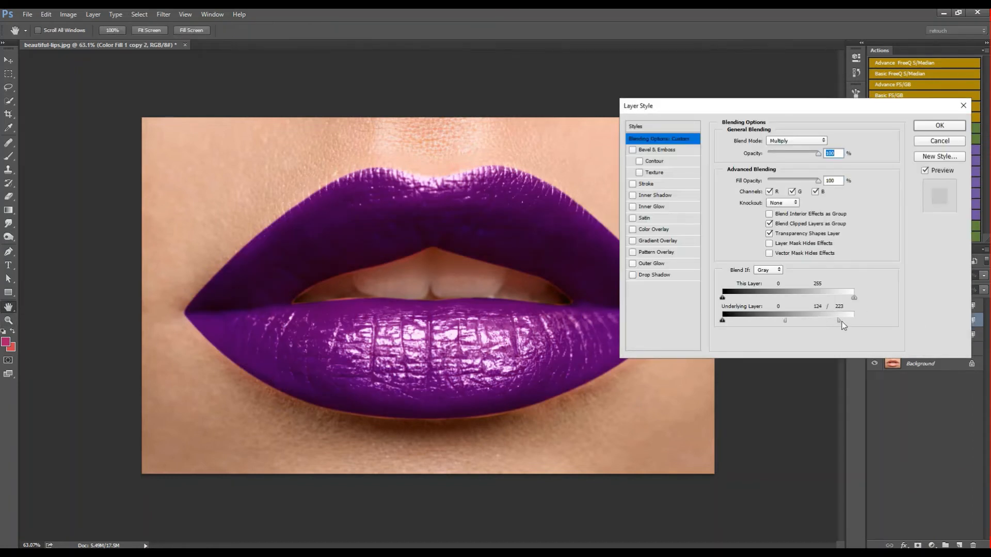
pyautogui.moveTo(786, 320); pyautogui.dragTo(679, 322)
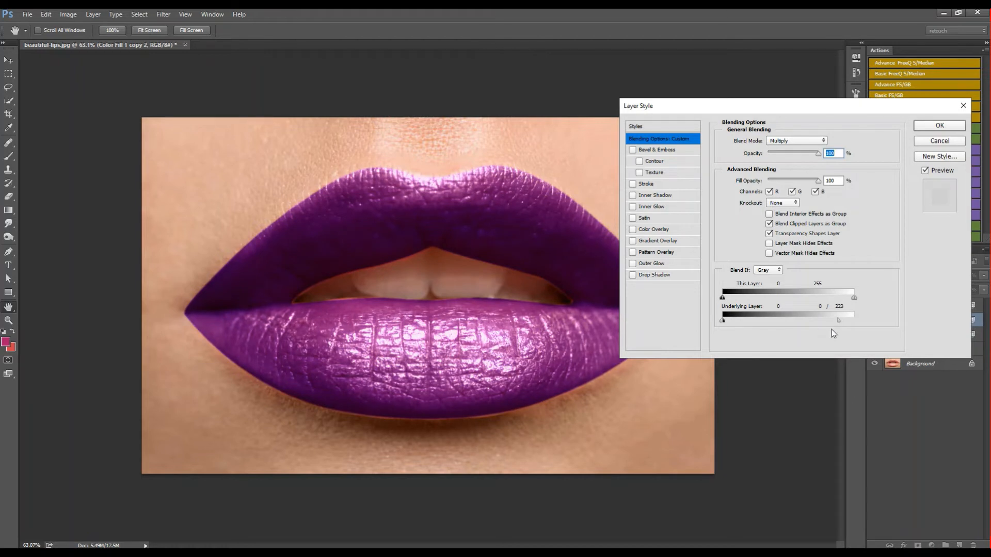
pyautogui.moveTo(840, 324); pyautogui.dragTo(803, 327)
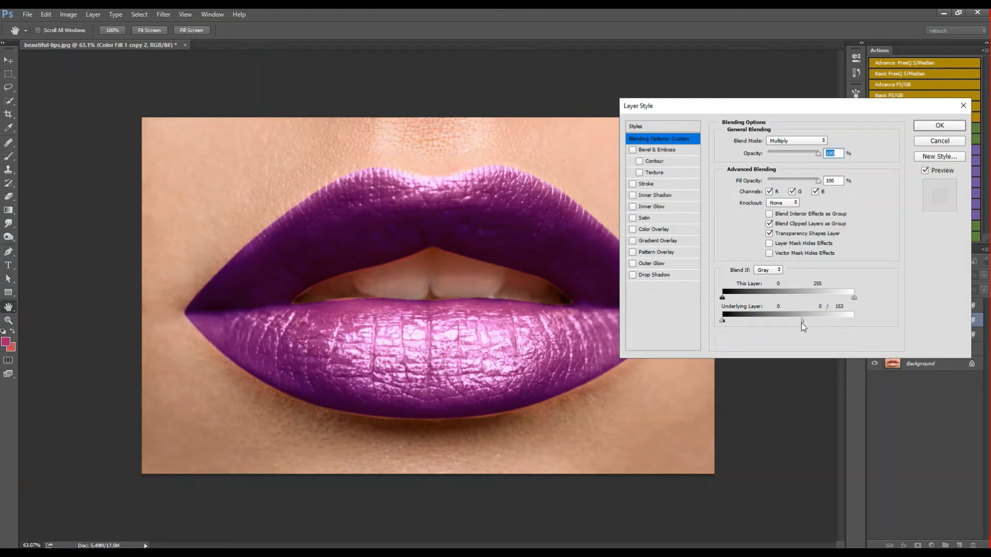
pyautogui.click(938, 125)
pyautogui.press('z')
pyautogui.moveTo(504, 227); pyautogui.dragTo(468, 267)
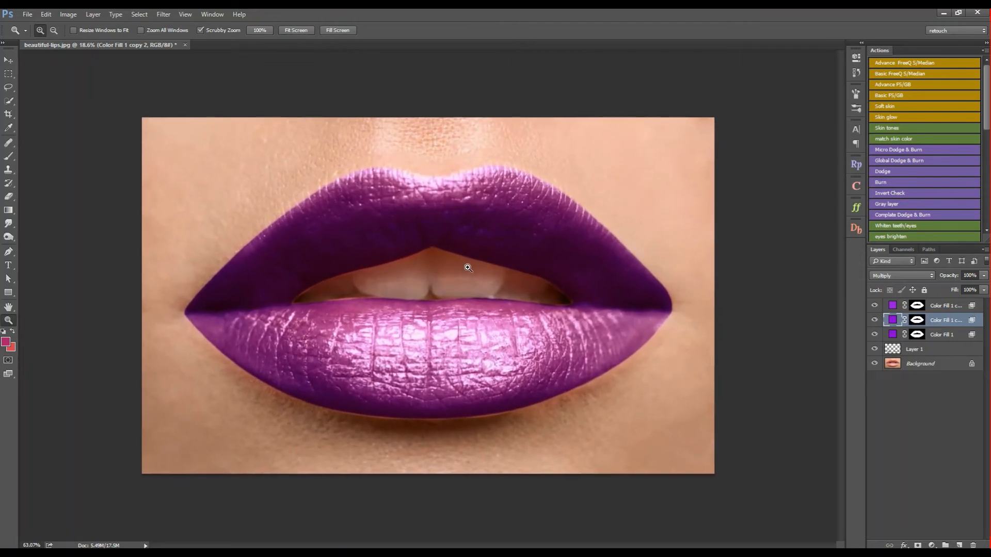
# Group the three purple fill layers, mask the group to the lip shape, and compare the lips with the group hidden and shown
pyautogui.click(918, 334)
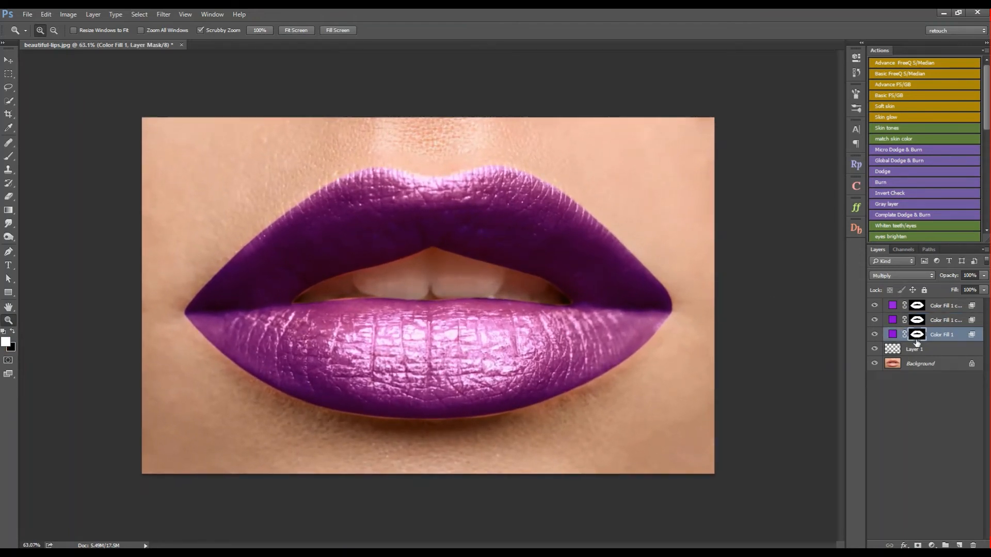
pyautogui.click(938, 308)
pyautogui.keyDown('shift'); pyautogui.click(941, 336); pyautogui.keyUp('shift')
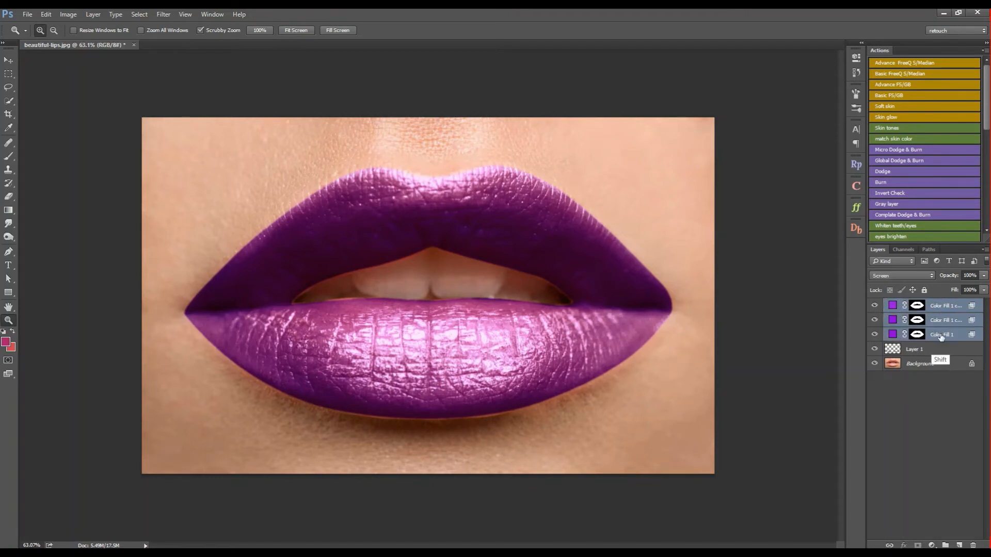
pyautogui.hotkey('ctrl', 'g')
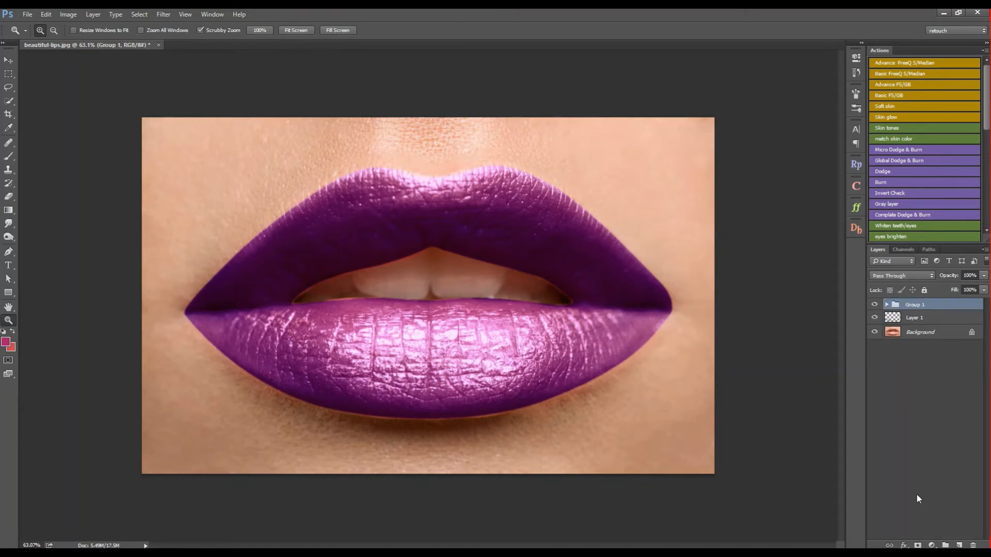
pyautogui.click(887, 305)
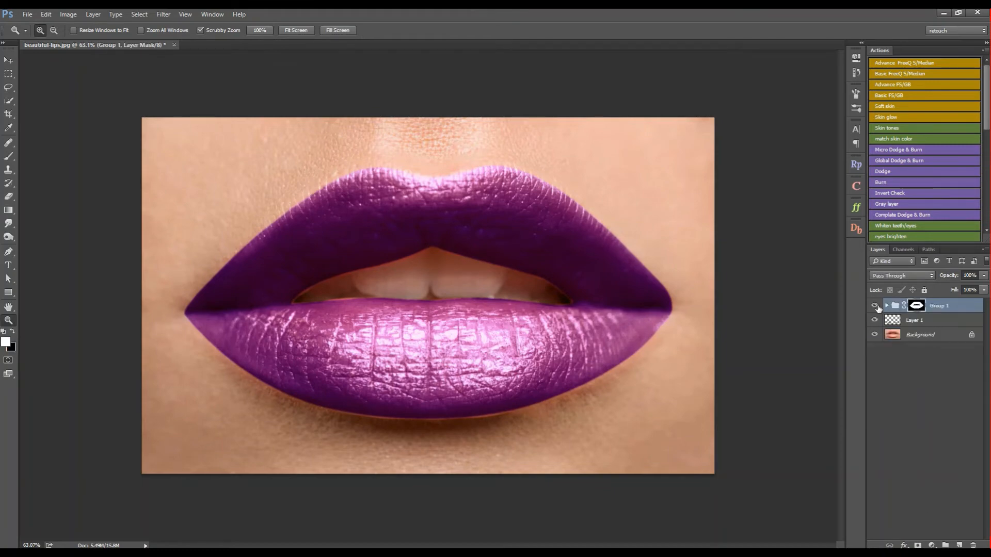
pyautogui.click(876, 306)
pyautogui.click(876, 305)
# Load the lip group's mask as a selection and turn it into a 2-pixel border selection
pyautogui.moveTo(389, 263); pyautogui.dragTo(427, 257)
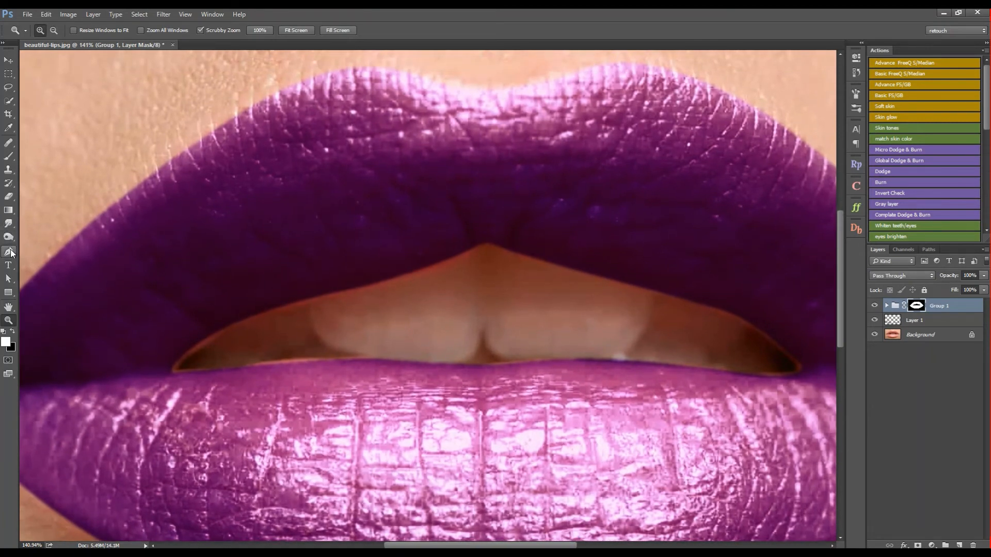
pyautogui.click(8, 60)
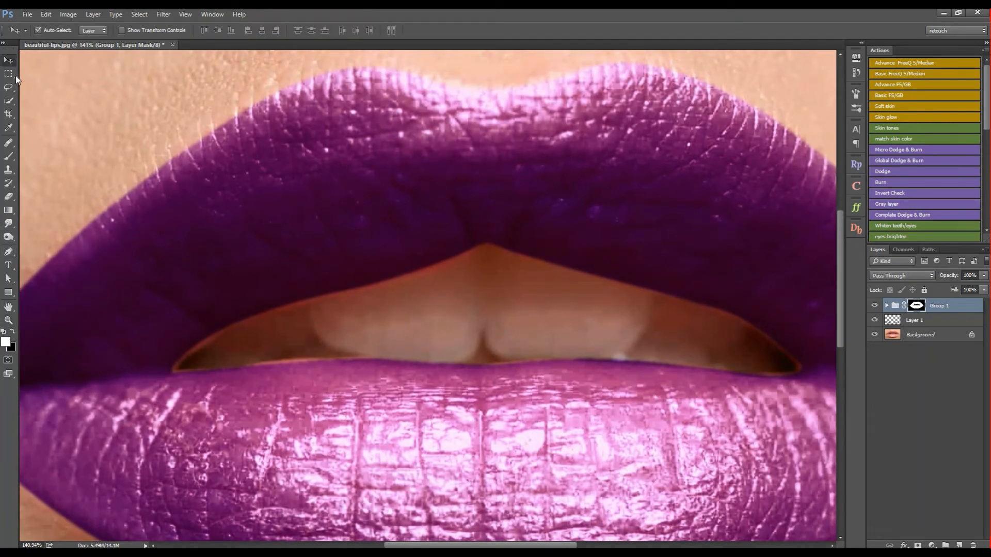
pyautogui.keyDown('ctrl'); pyautogui.click(916, 305); pyautogui.keyUp('ctrl')
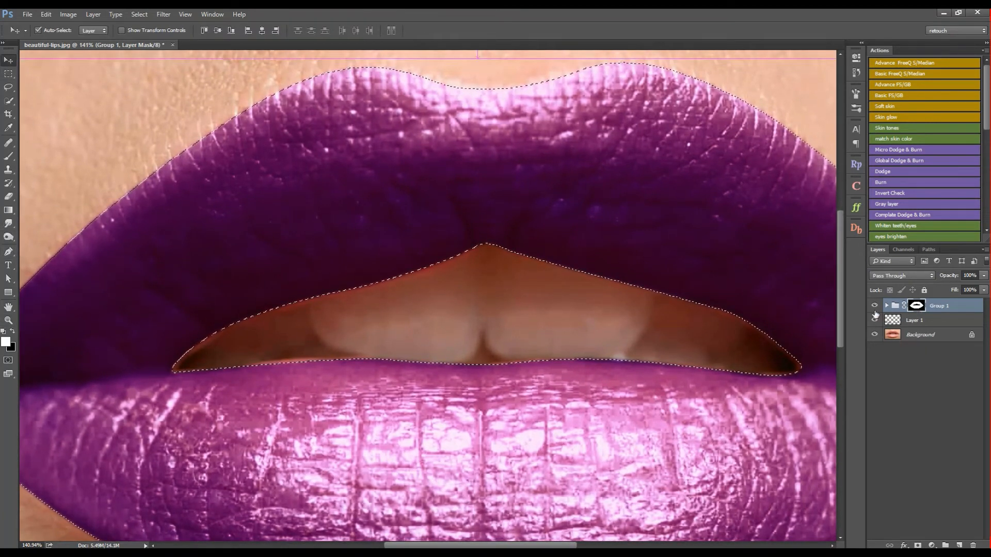
pyautogui.click(139, 14)
pyautogui.moveTo(166, 149)
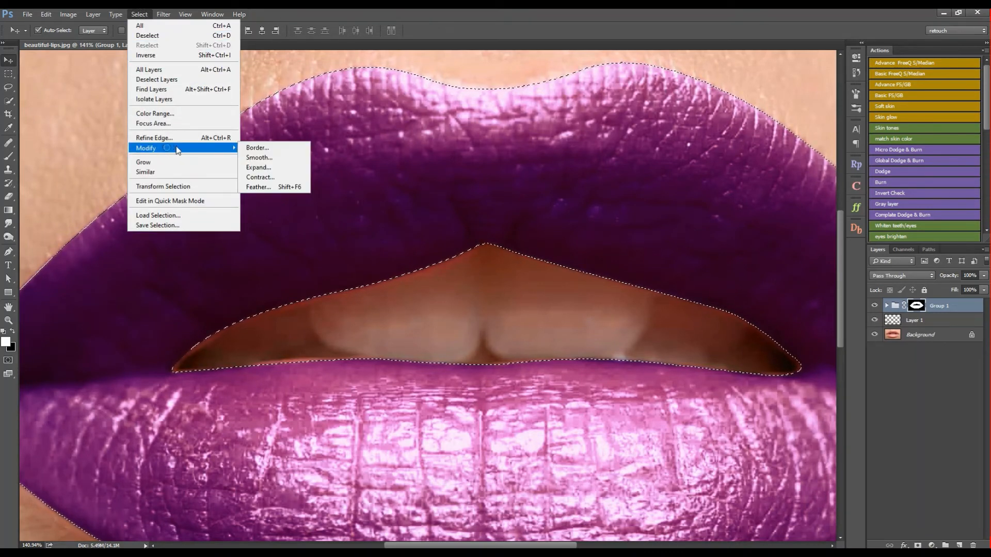
pyautogui.click(268, 147)
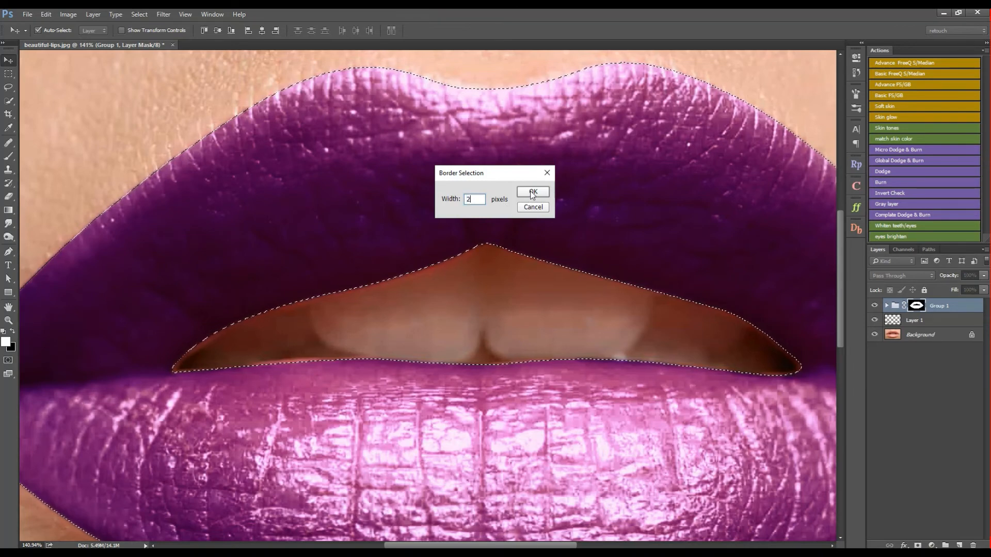
pyautogui.click(532, 193)
pyautogui.press('z')
pyautogui.moveTo(532, 202)
pyautogui.mouseDown()
pyautogui.moveTo(500, 200)
pyautogui.moveTo(515, 195)
pyautogui.mouseUp()
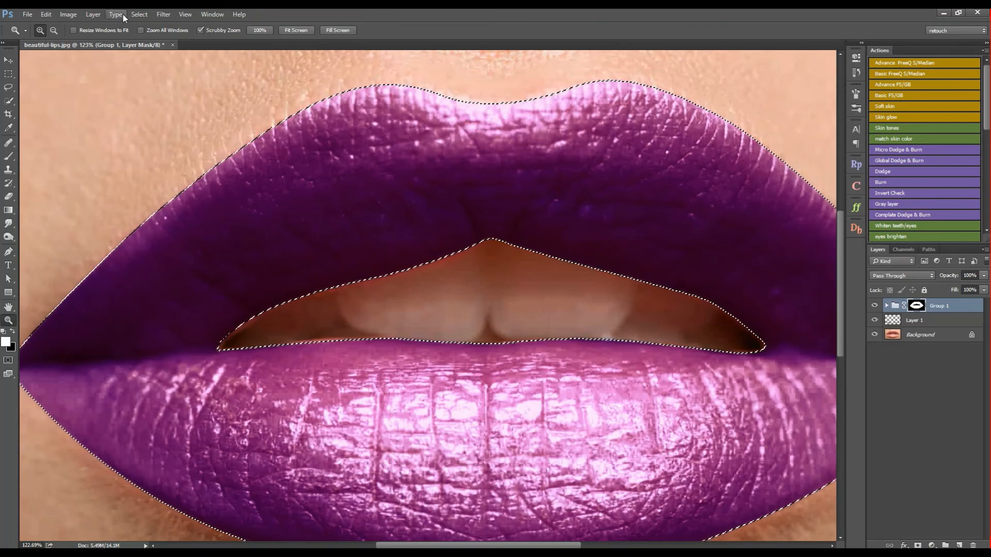
# Apply a 6-pixel border to the selection along the lip edges
pyautogui.click(139, 14)
pyautogui.moveTo(162, 149)
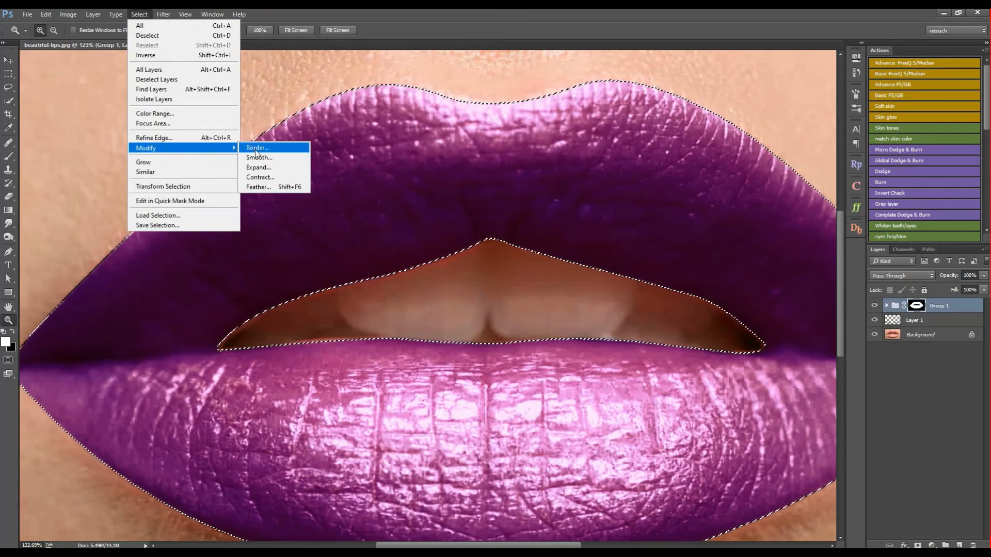
pyautogui.click(257, 147)
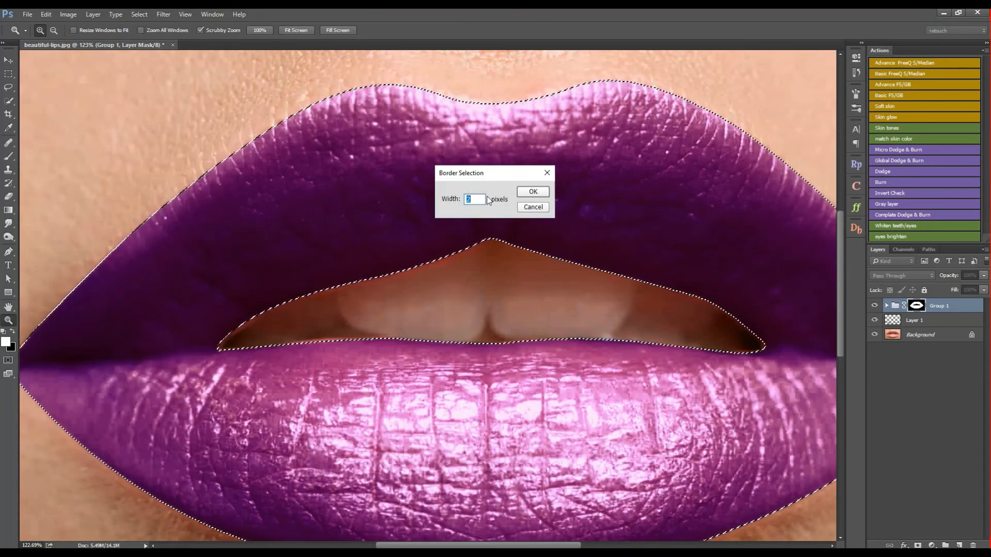
pyautogui.write('6')
pyautogui.click(533, 191)
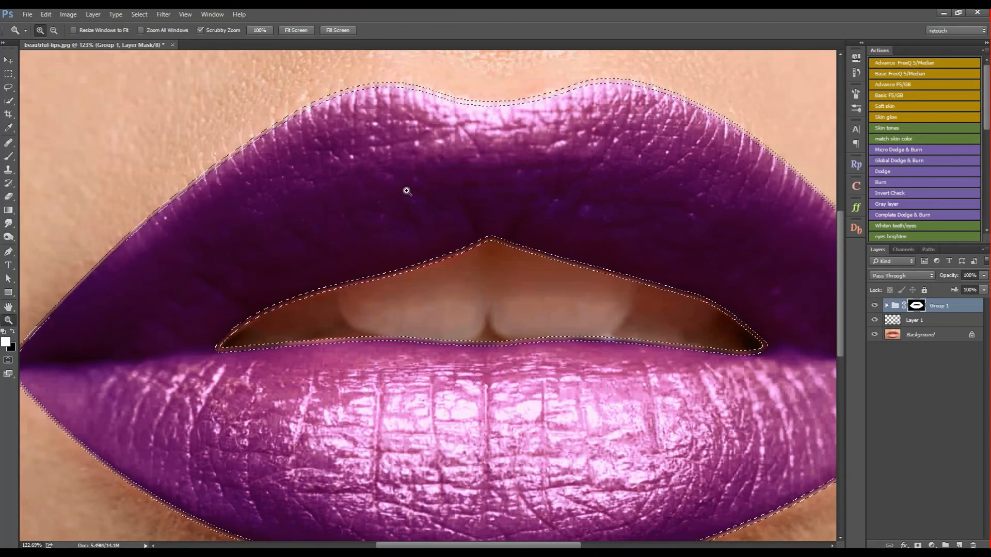
# Soften the lip group's mask edges inside the border selection with a reduced-radius Gaussian Blur and clear the selection
pyautogui.click(165, 15)
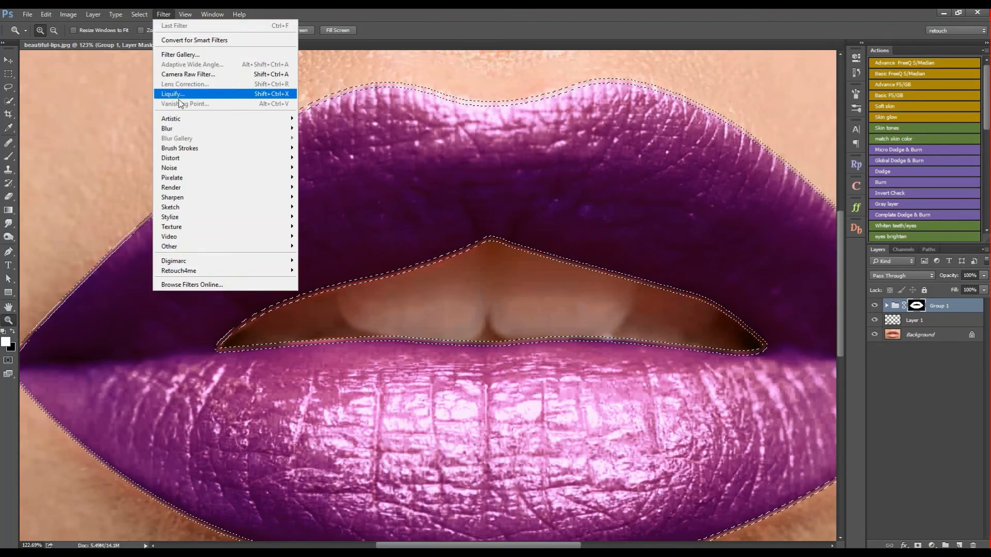
pyautogui.moveTo(220, 131)
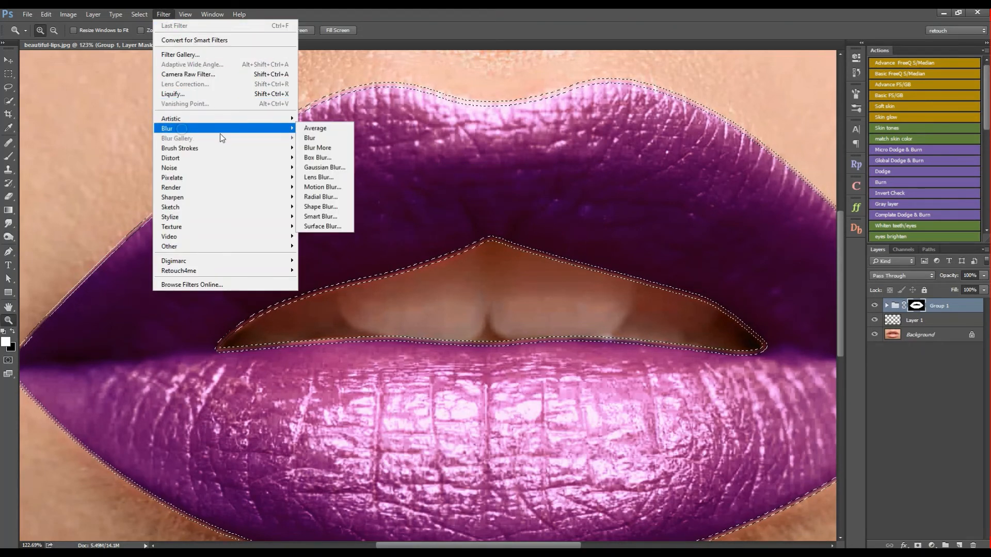
pyautogui.click(325, 167)
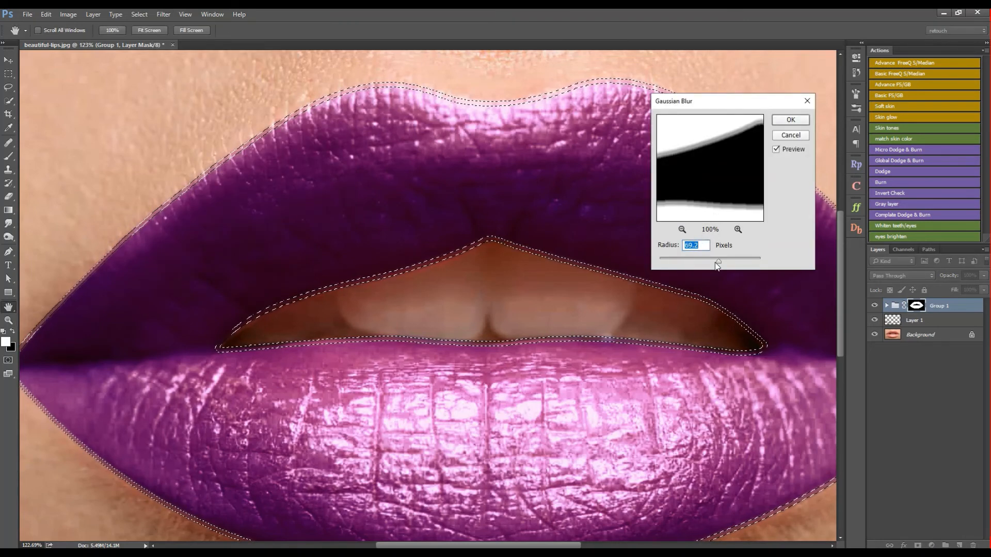
pyautogui.moveTo(717, 260); pyautogui.dragTo(685, 266)
pyautogui.click(790, 120)
pyautogui.press('z')
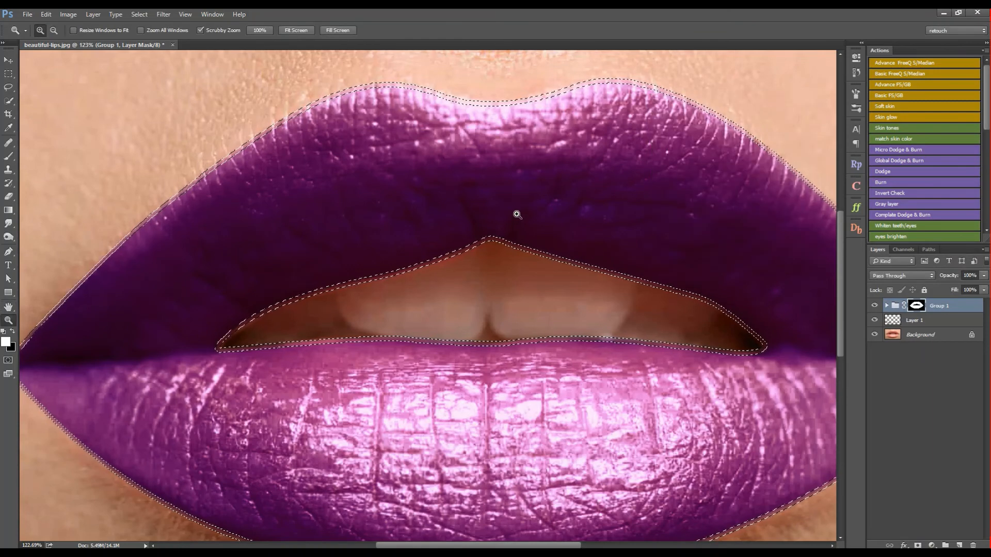
pyautogui.hotkey('ctrl', 'd')
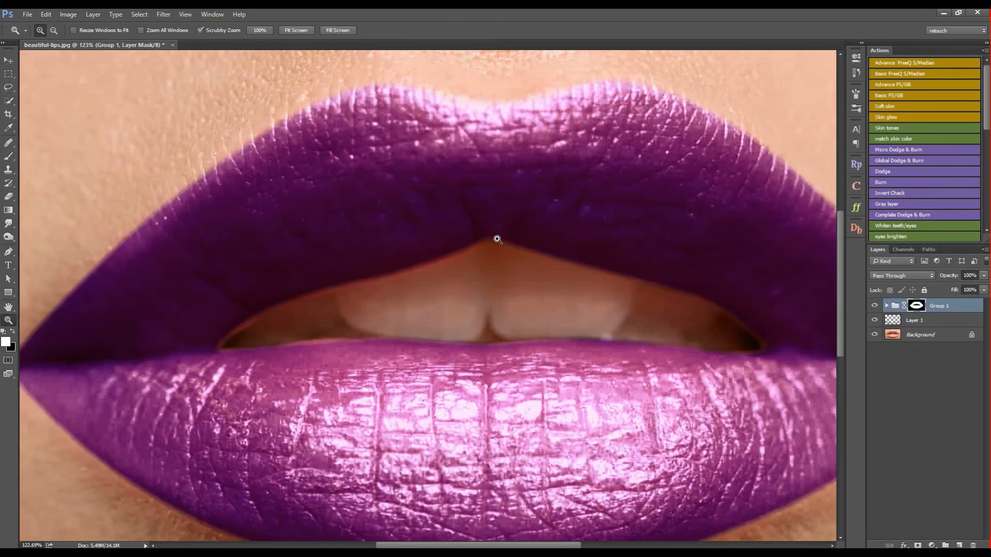
# Paint white at 100% flow with a 30-pixel brush on the group mask to cover the uncoloured rim along the lower lip's right-hand edge
pyautogui.moveTo(497, 239); pyautogui.dragTo(472, 263)
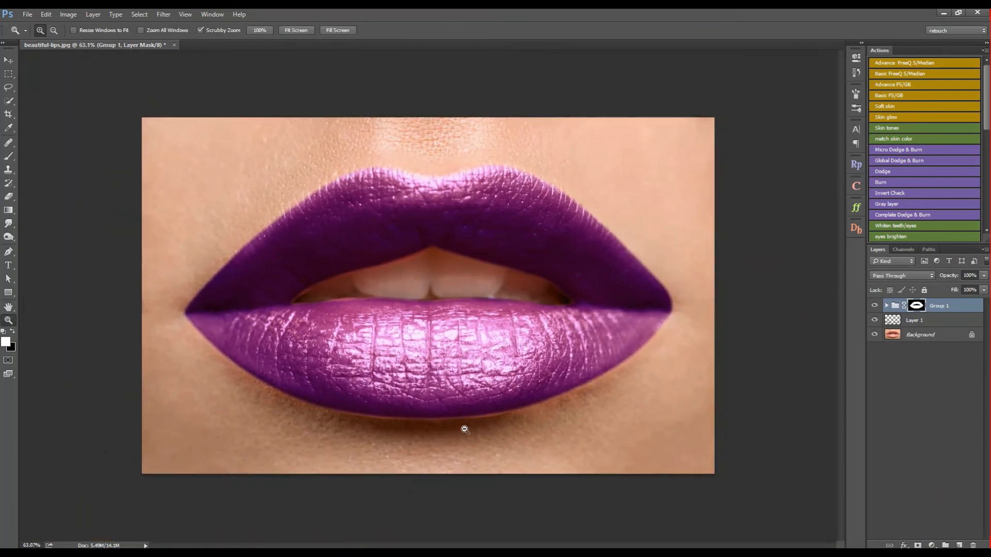
pyautogui.moveTo(465, 430); pyautogui.dragTo(494, 365)
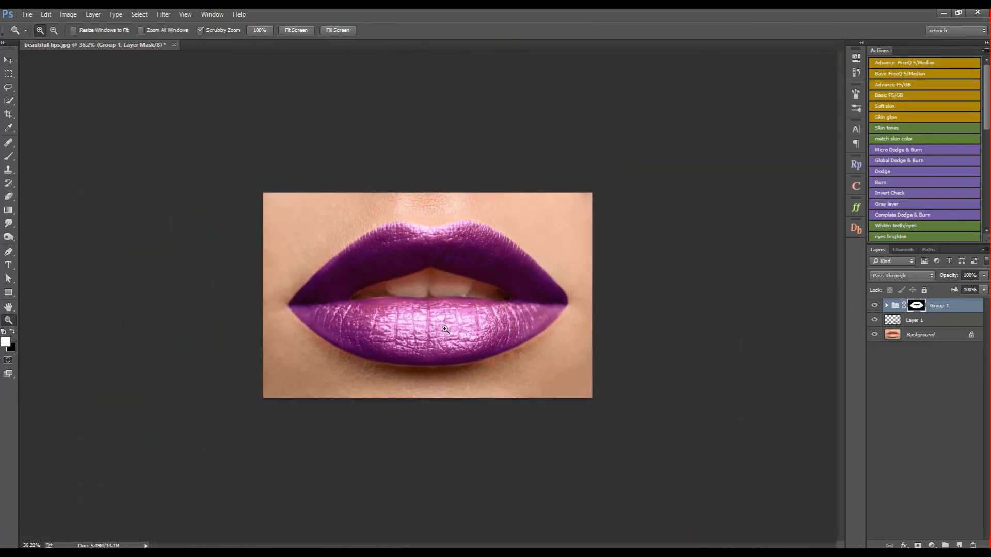
pyautogui.moveTo(445, 329); pyautogui.dragTo(458, 329)
pyautogui.moveTo(469, 370); pyautogui.dragTo(542, 358)
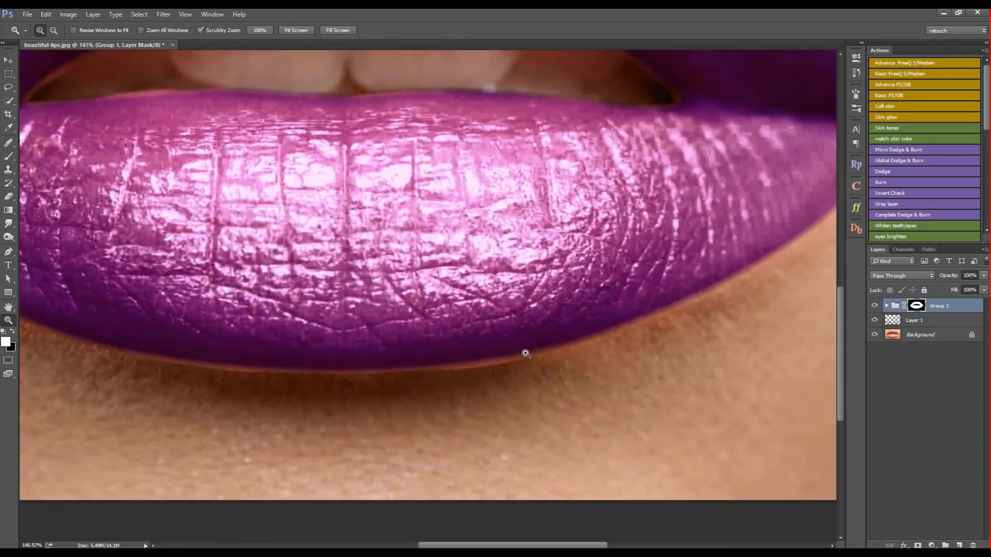
pyautogui.press('b')
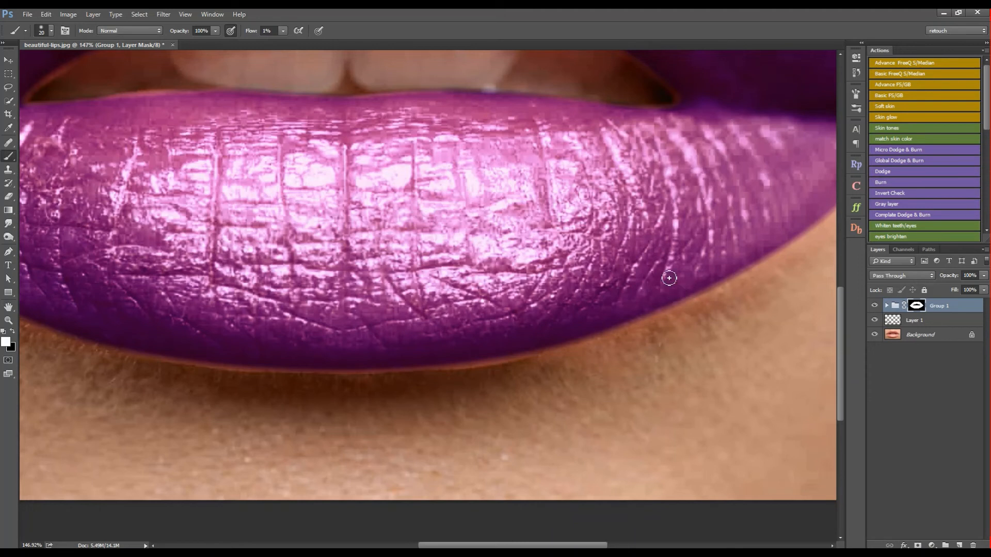
pyautogui.moveTo(250, 32); pyautogui.dragTo(335, 38)
pyautogui.moveTo(678, 298); pyautogui.dragTo(640, 313)
pyautogui.press(']')
pyautogui.moveTo(573, 329)
pyautogui.mouseDown()
pyautogui.moveTo(483, 352)
pyautogui.moveTo(416, 356)
pyautogui.moveTo(463, 352)
pyautogui.moveTo(435, 357)
pyautogui.mouseUp()
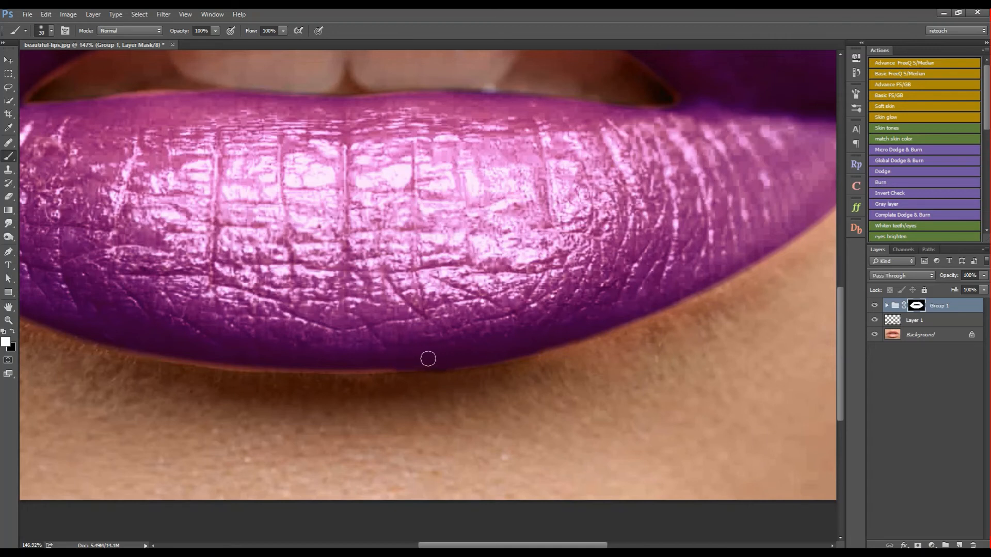
# Extend the white mask painting along the centre and left-hand part of the lower lip's bottom edge
pyautogui.press('space')
pyautogui.moveTo(369, 361); pyautogui.dragTo(581, 331)
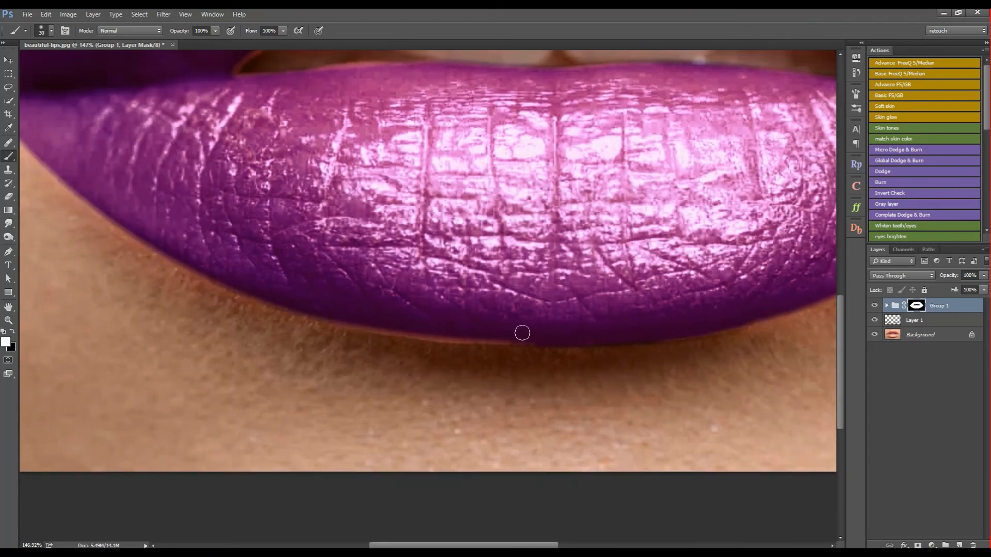
pyautogui.moveTo(531, 334)
pyautogui.mouseDown()
pyautogui.moveTo(357, 319)
pyautogui.moveTo(415, 329)
pyautogui.moveTo(292, 297)
pyautogui.moveTo(421, 341)
pyautogui.mouseUp()
pyautogui.press('space')
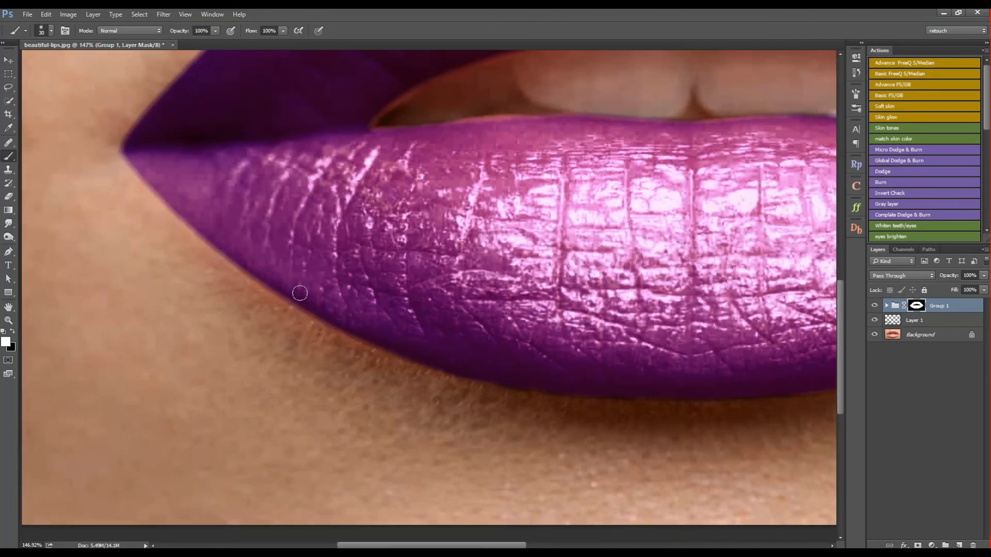
pyautogui.moveTo(474, 304); pyautogui.dragTo(325, 245)
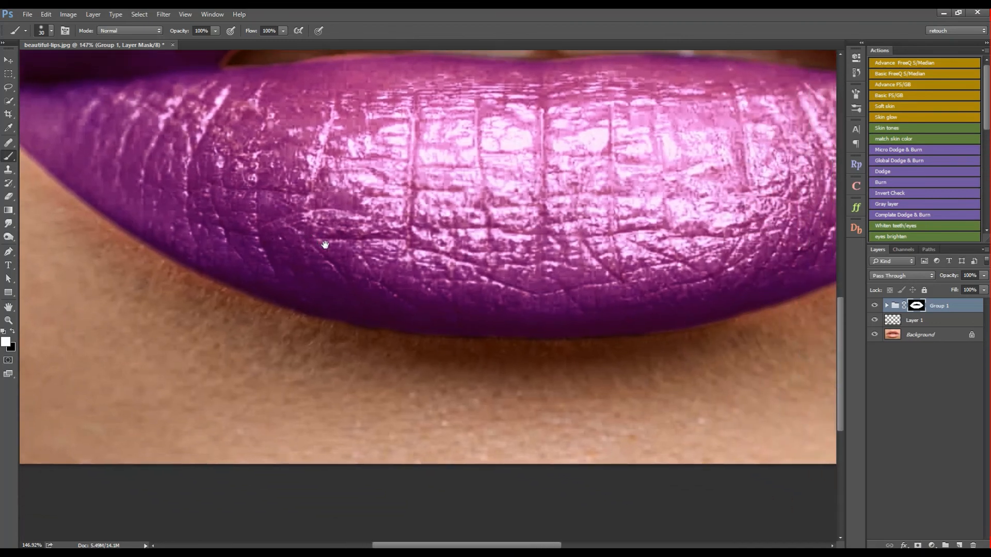
pyautogui.moveTo(678, 307); pyautogui.dragTo(482, 336)
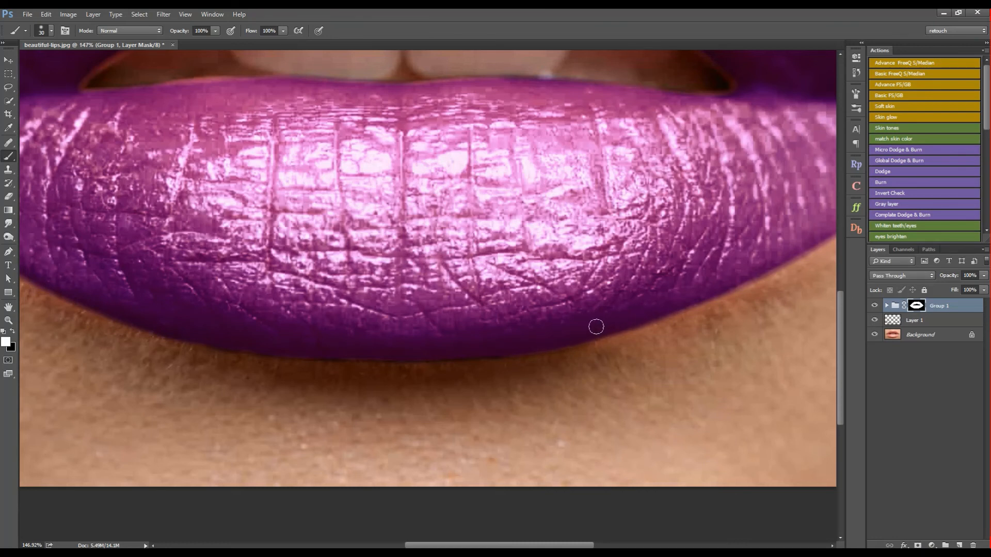
pyautogui.moveTo(636, 314); pyautogui.dragTo(653, 291)
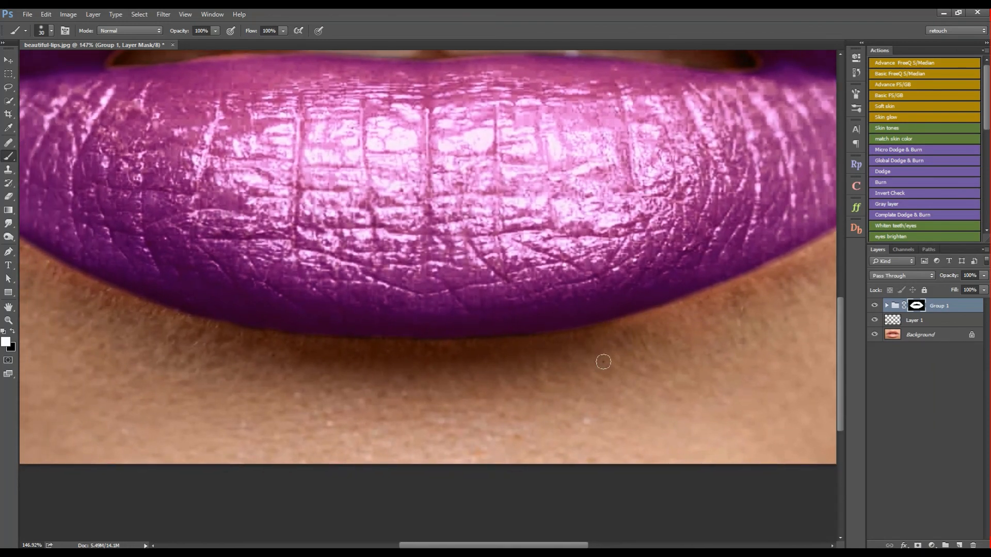
# Refine the lower lip's edge on the mask by alternating black and white paint, reducing the brush size to 10 pixels
pyautogui.press('x')
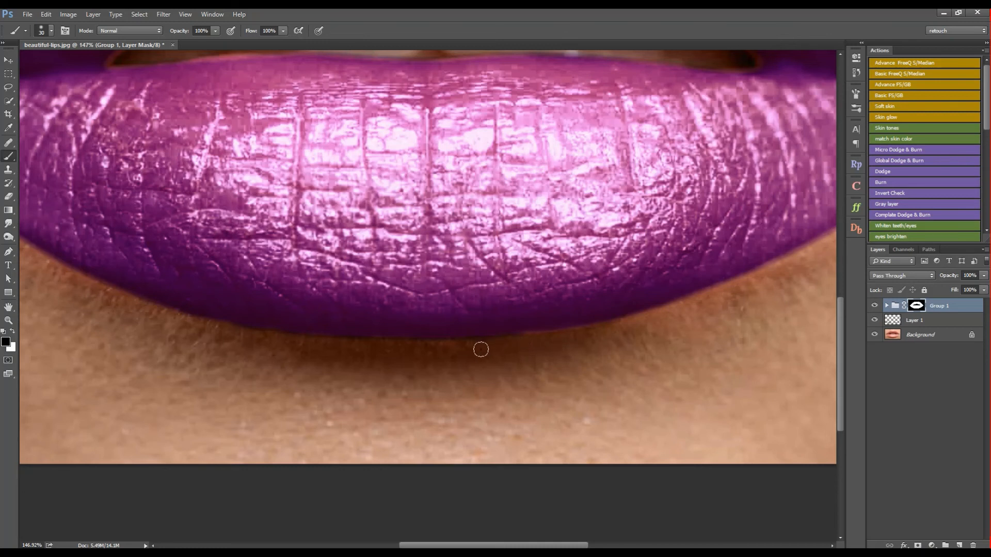
pyautogui.press('x')
pyautogui.press('[')
pyautogui.press('[')
pyautogui.press('x')
pyautogui.press('x')
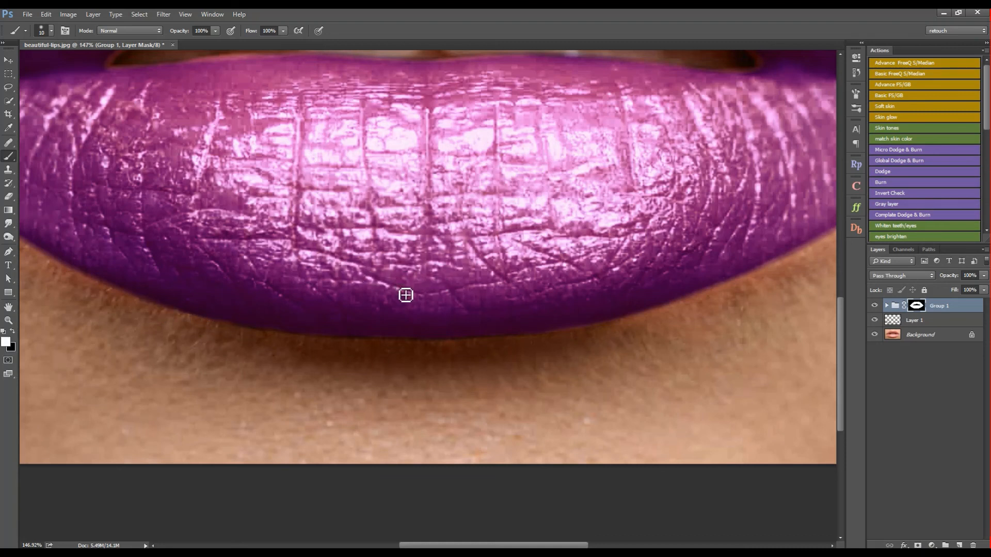
# Group the masked lip colour group together with the retouching layer Layer 1
pyautogui.press('z')
pyautogui.moveTo(423, 285); pyautogui.dragTo(336, 279)
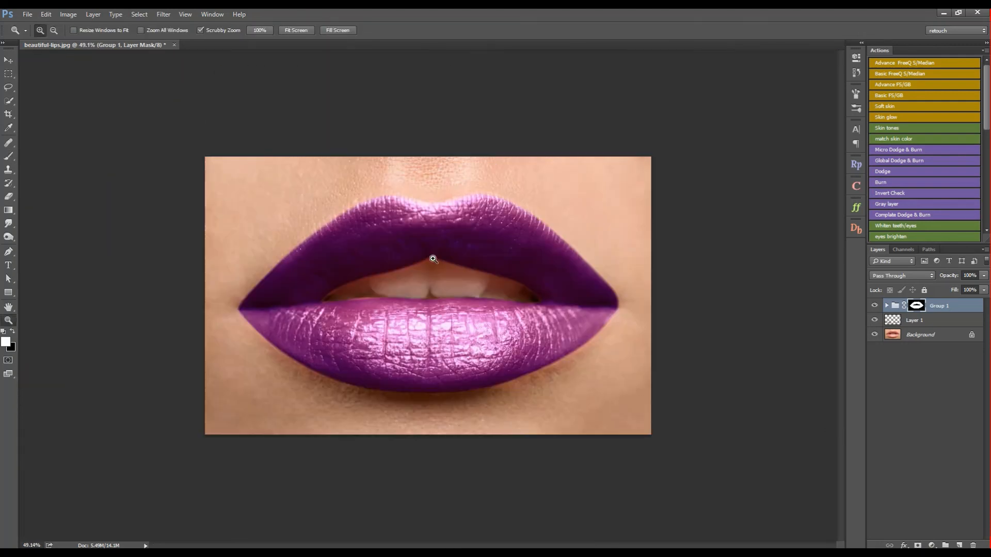
pyautogui.moveTo(444, 269)
pyautogui.mouseDown()
pyautogui.moveTo(436, 274)
pyautogui.moveTo(452, 277)
pyautogui.mouseUp()
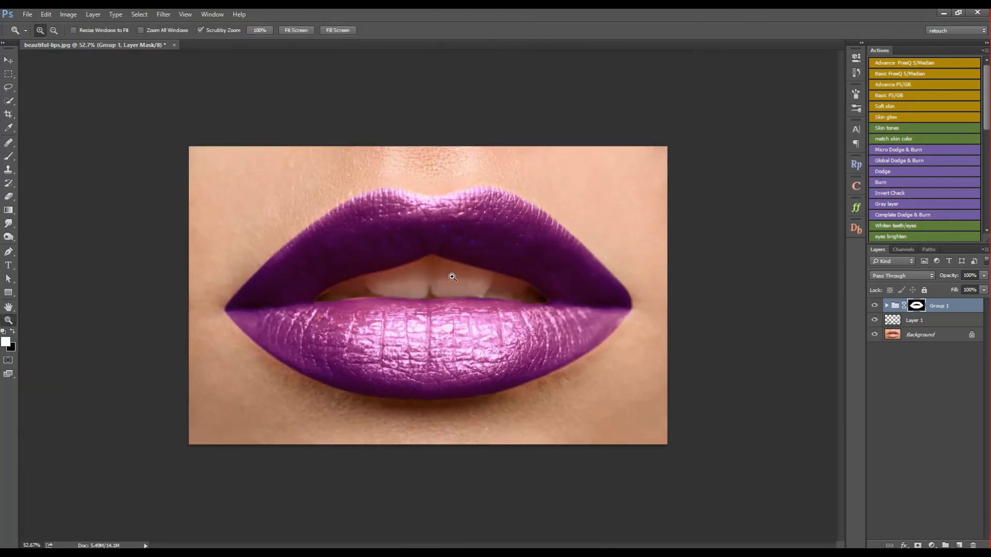
pyautogui.keyDown('shift'); pyautogui.click(926, 323); pyautogui.keyUp('shift')
pyautogui.hotkey('ctrl', 'g')
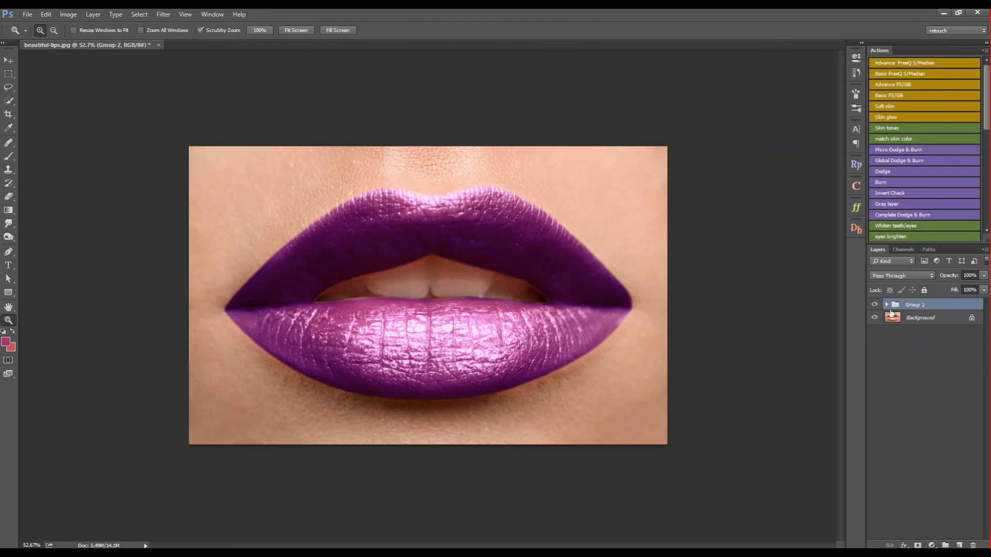
# Compare the image before and after the whole retouch by hiding and showing the combined group twice, leaving it visible
pyautogui.click(875, 305)
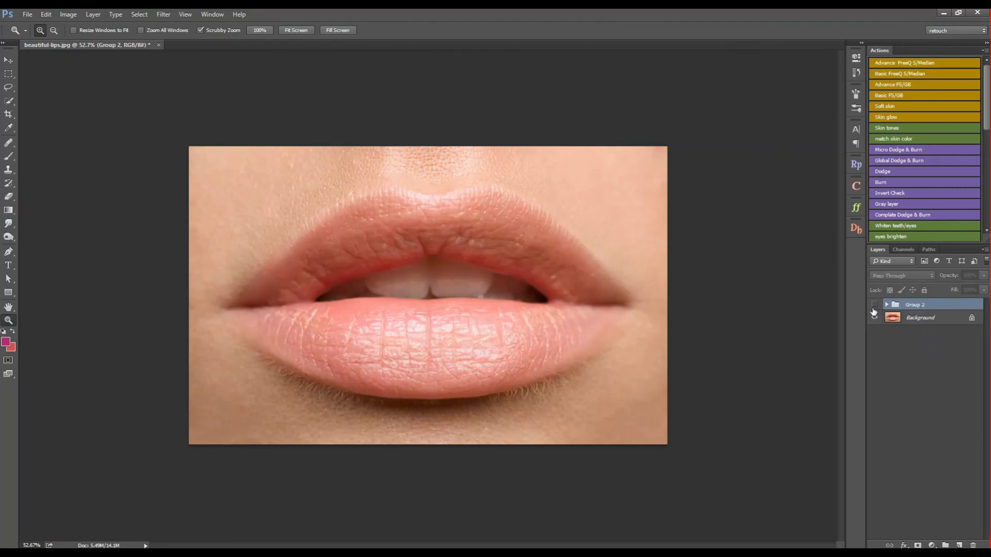
pyautogui.click(874, 305)
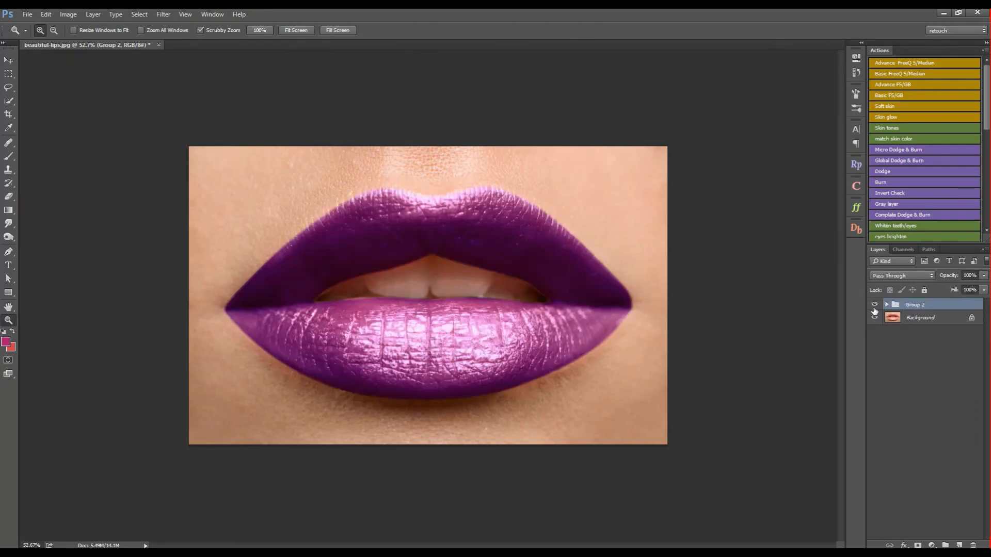
pyautogui.click(874, 305)
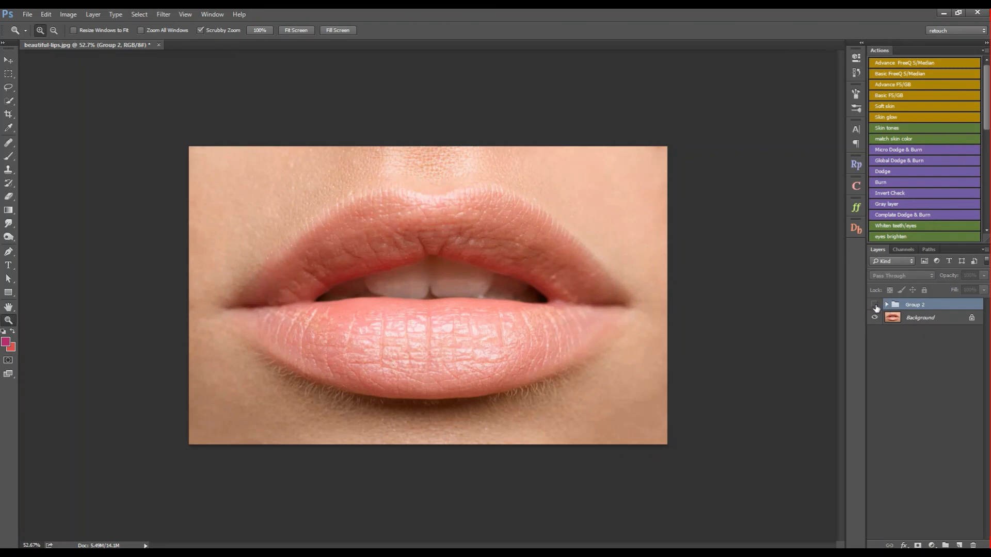
pyautogui.click(874, 305)
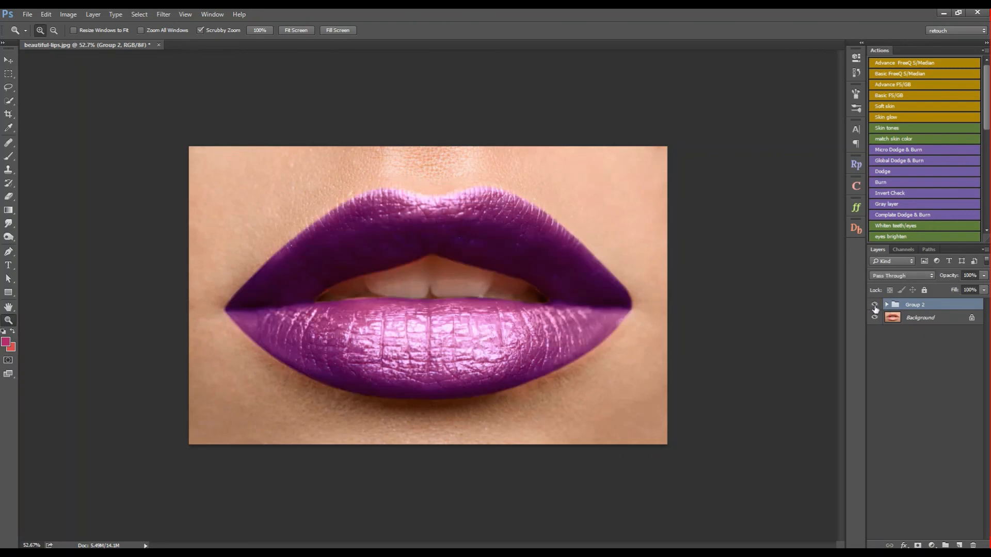
pyautogui.click(15, 62)
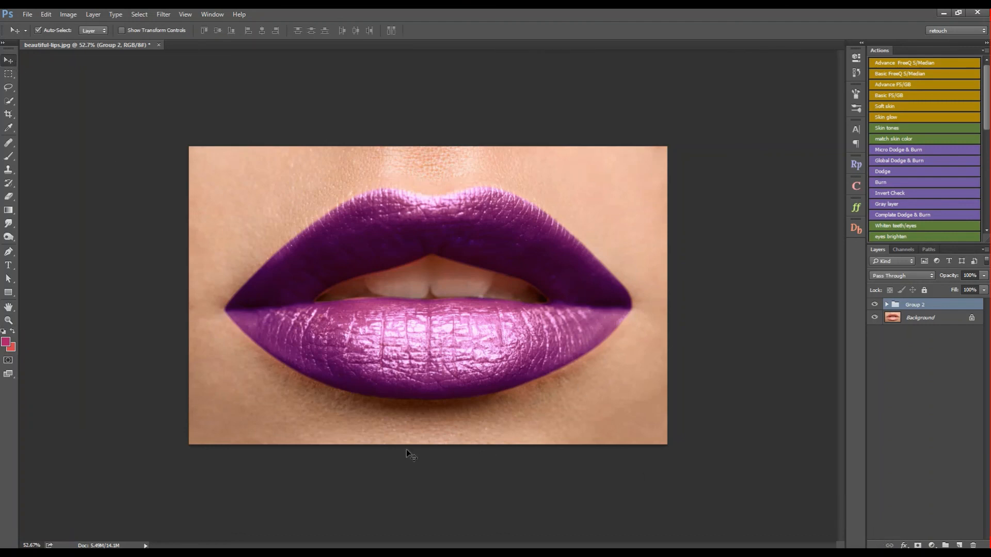